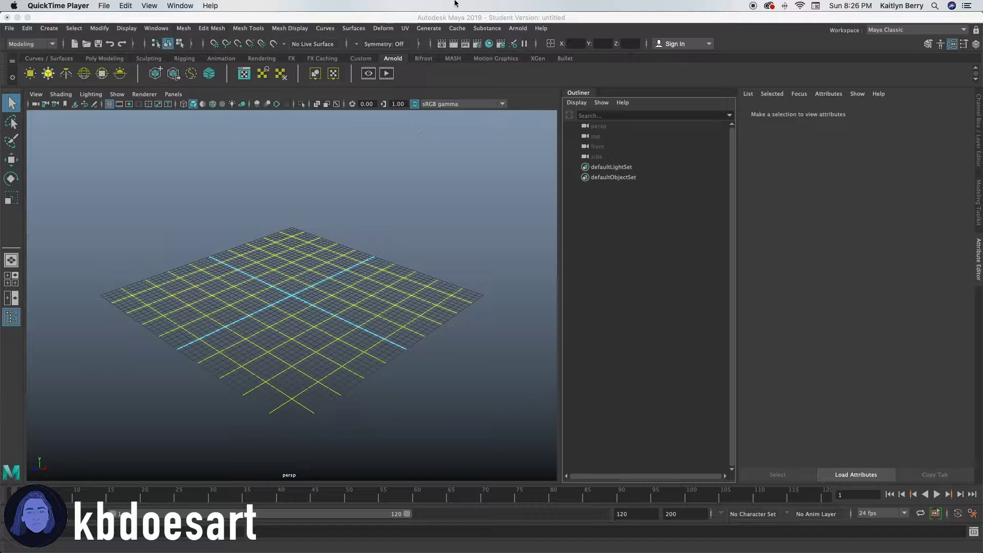
Step: Create a polygon cube and set its width to 10 and its height to 5
{"action": "left_click", "coordinate": [97, 58]}
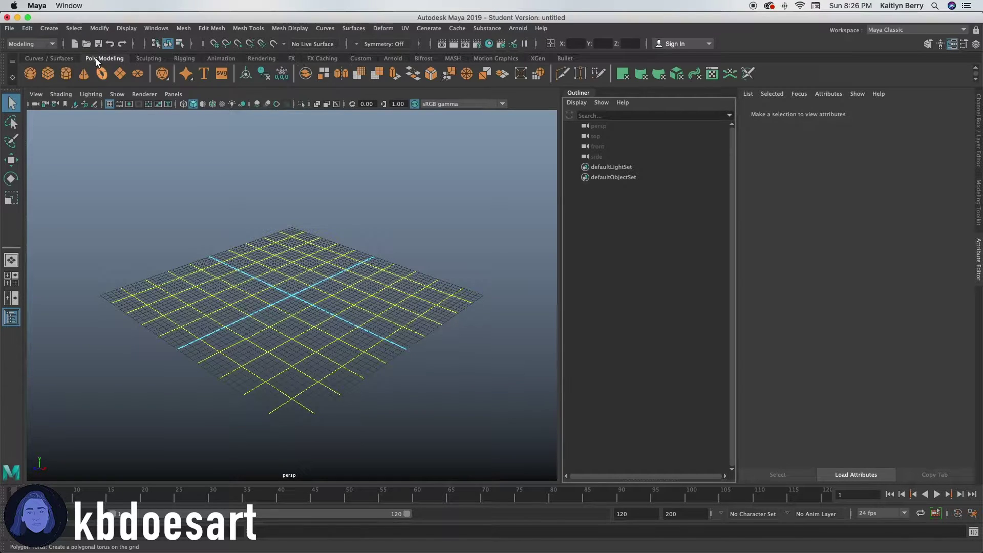
{"action": "left_click", "coordinate": [49, 72]}
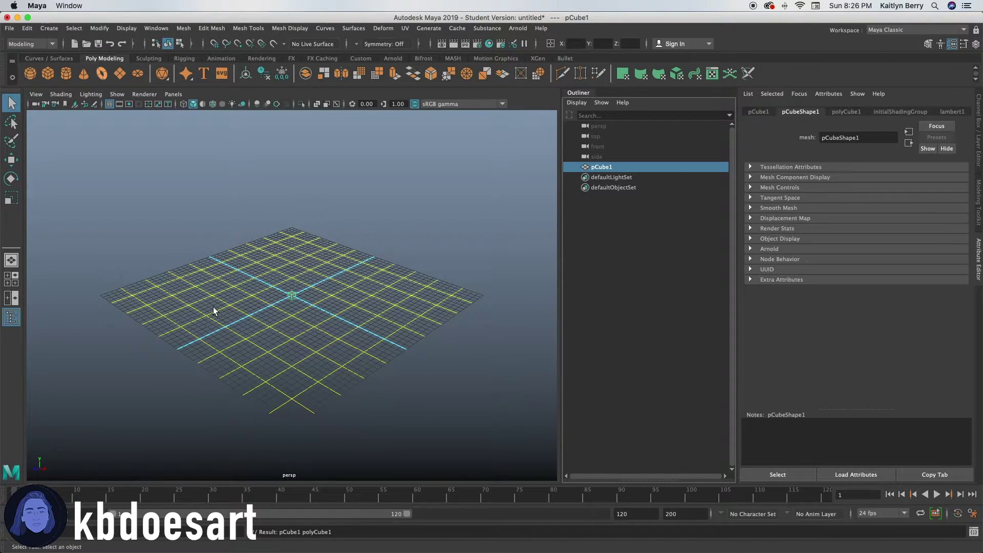
{"action": "key", "text": "f"}
{"action": "left_click", "coordinate": [846, 112]}
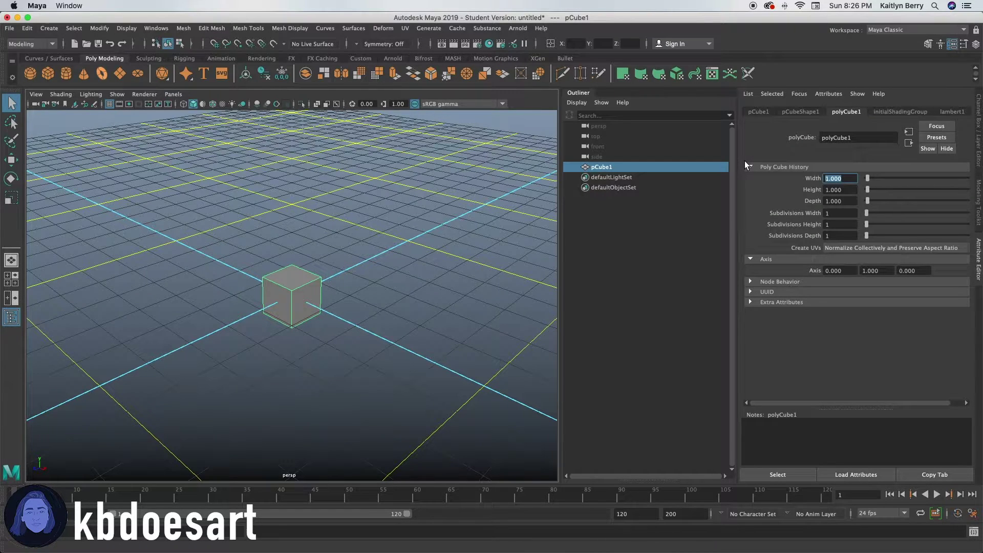
{"action": "type", "text": "6"}
{"action": "key", "text": "Return"}
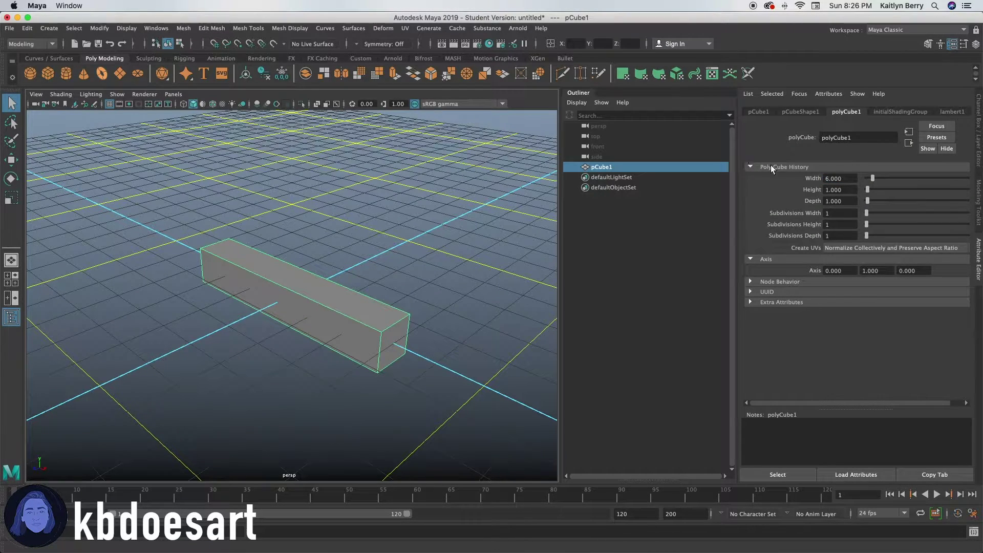
{"action": "type", "text": "10"}
{"action": "key", "text": "Return"}
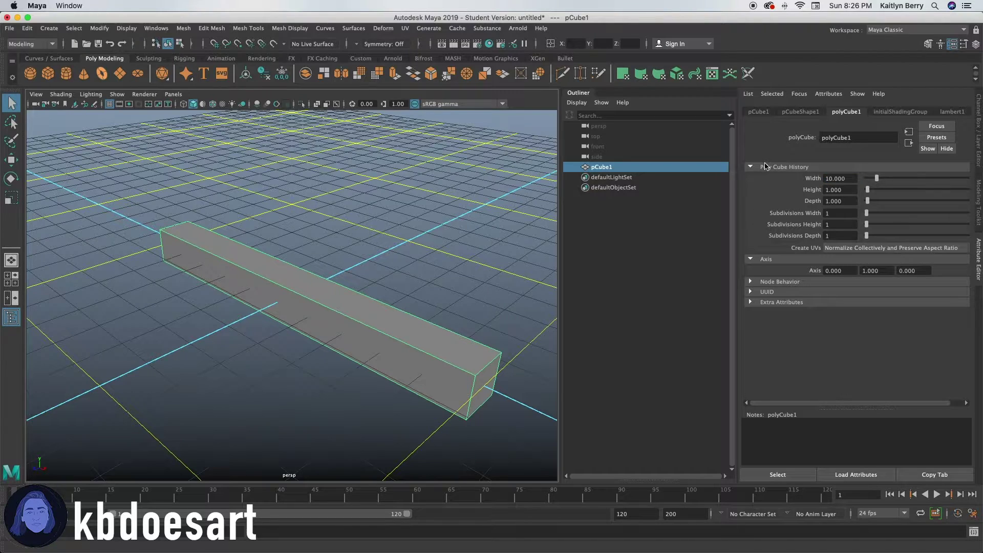
{"action": "key", "text": "Tab"}
{"action": "type", "text": "5"}
{"action": "key", "text": "Return"}
Step: Set the cube's subdivisions to 20 in width, 10 in height and 2 in depth
{"action": "left_click_drag", "start_coordinate": [287, 318], "coordinate": [374, 312], "text": "alt"}
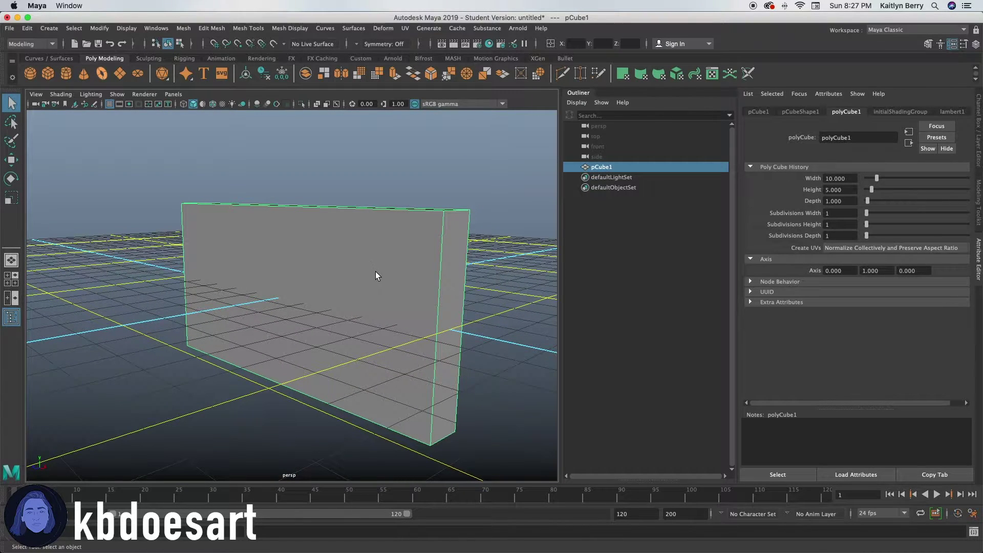
{"action": "left_click", "coordinate": [840, 213]}
{"action": "key", "text": "Return"}
{"action": "left_click", "coordinate": [842, 226]}
{"action": "type", "text": "10"}
{"action": "key", "text": "Return"}
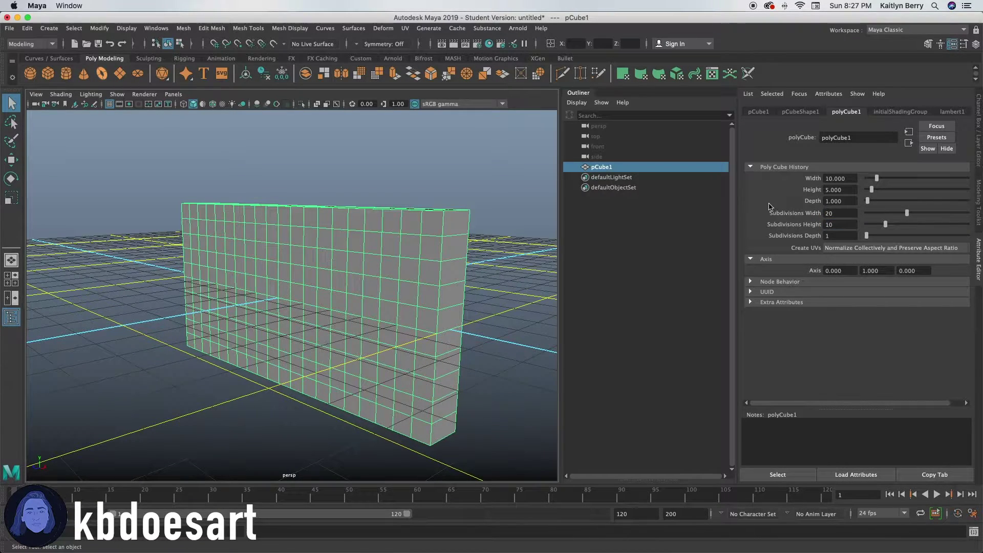
{"action": "left_click", "coordinate": [842, 236]}
{"action": "type", "text": "2"}
{"action": "key", "text": "Return"}
Step: Move the cube up 2.5 units in Y so that its base rests on the grid
{"action": "left_click_drag", "start_coordinate": [183, 365], "coordinate": [619, 257], "text": "alt"}
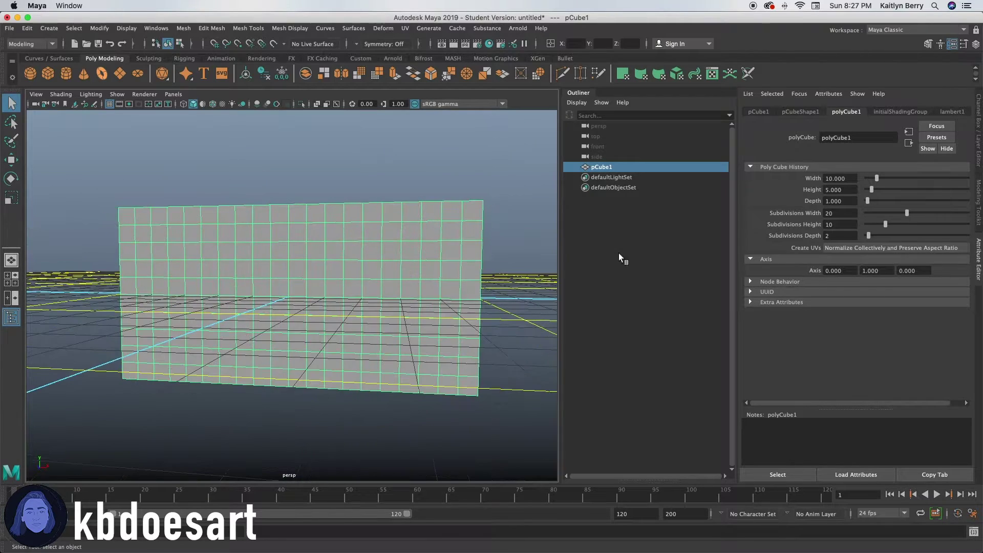
{"action": "left_click", "coordinate": [605, 44]}
{"action": "type", "text": "2.5"}
{"action": "key", "text": "Return"}
Step: Select the inner faces of the panel's front, leaving a one-face border, and extrude them with an offset of 0.25
{"action": "left_click_drag", "start_coordinate": [316, 315], "coordinate": [362, 395], "text": "alt"}
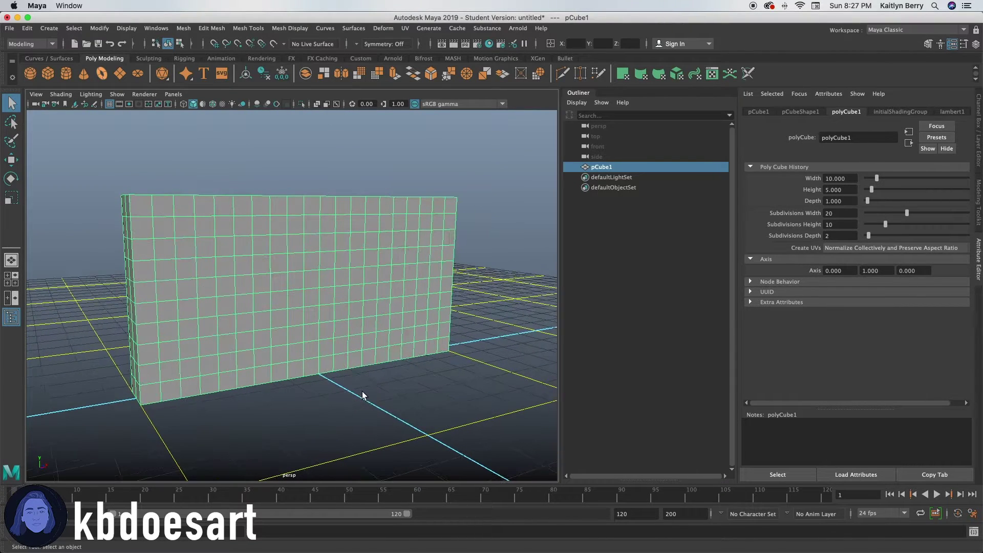
{"action": "right_click_drag", "start_coordinate": [325, 261], "coordinate": [302, 286]}
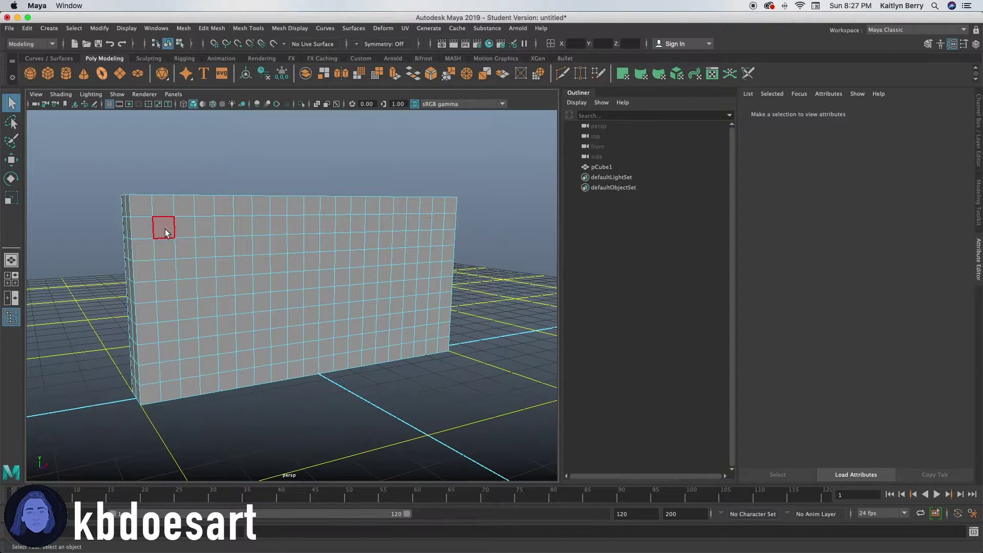
{"action": "mouse_move", "coordinate": [163, 228]}
{"action": "left_mouse_down"}
{"action": "mouse_move", "coordinate": [435, 224]}
{"action": "mouse_move", "coordinate": [436, 239]}
{"action": "mouse_move", "coordinate": [435, 329]}
{"action": "mouse_move", "coordinate": [171, 361]}
{"action": "mouse_move", "coordinate": [173, 272]}
{"action": "mouse_move", "coordinate": [201, 258]}
{"action": "mouse_move", "coordinate": [213, 342]}
{"action": "mouse_move", "coordinate": [224, 300]}
{"action": "mouse_move", "coordinate": [248, 318]}
{"action": "mouse_move", "coordinate": [247, 359]}
{"action": "mouse_move", "coordinate": [276, 241]}
{"action": "mouse_move", "coordinate": [287, 321]}
{"action": "mouse_move", "coordinate": [270, 342]}
{"action": "mouse_move", "coordinate": [399, 309]}
{"action": "mouse_move", "coordinate": [417, 320]}
{"action": "mouse_move", "coordinate": [334, 333]}
{"action": "mouse_move", "coordinate": [362, 285]}
{"action": "mouse_move", "coordinate": [400, 284]}
{"action": "mouse_move", "coordinate": [305, 279]}
{"action": "mouse_move", "coordinate": [421, 275]}
{"action": "mouse_move", "coordinate": [425, 241]}
{"action": "mouse_move", "coordinate": [297, 254]}
{"action": "mouse_move", "coordinate": [404, 255]}
{"action": "mouse_move", "coordinate": [328, 258]}
{"action": "left_mouse_up"}
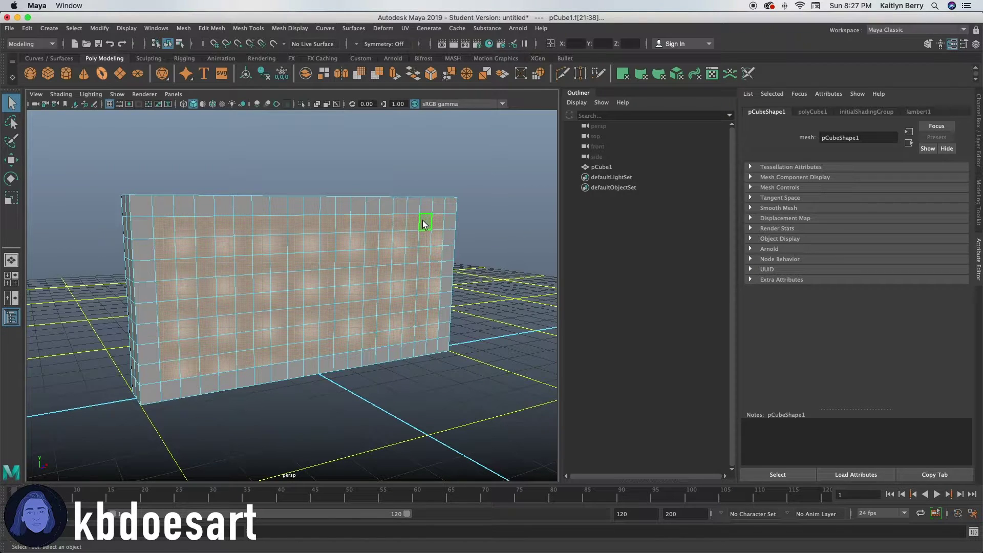
{"action": "key", "text": "ctrl+e"}
{"action": "left_click", "coordinate": [318, 287]}
{"action": "left_click_drag", "start_coordinate": [319, 289], "coordinate": [332, 289]}
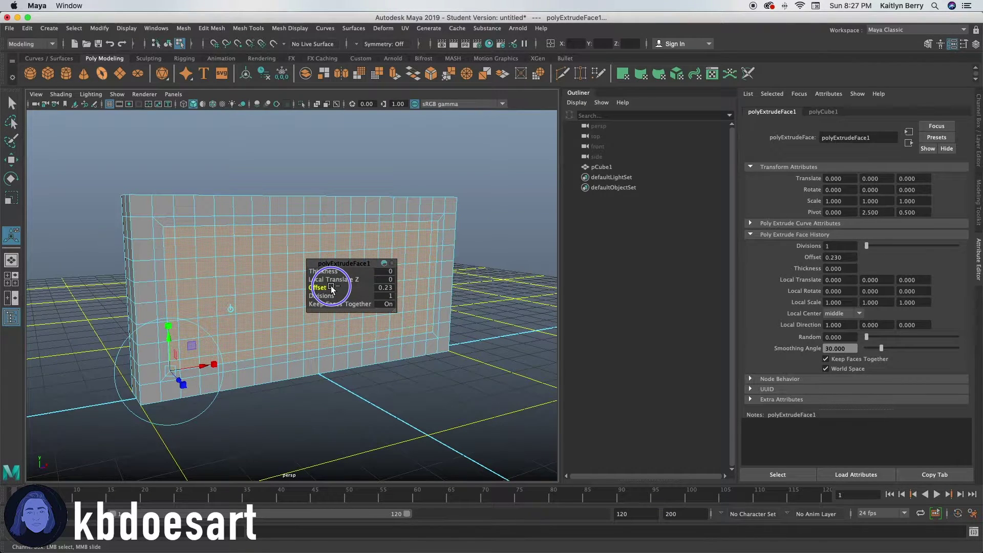
{"action": "left_click_drag", "start_coordinate": [331, 288], "coordinate": [334, 288]}
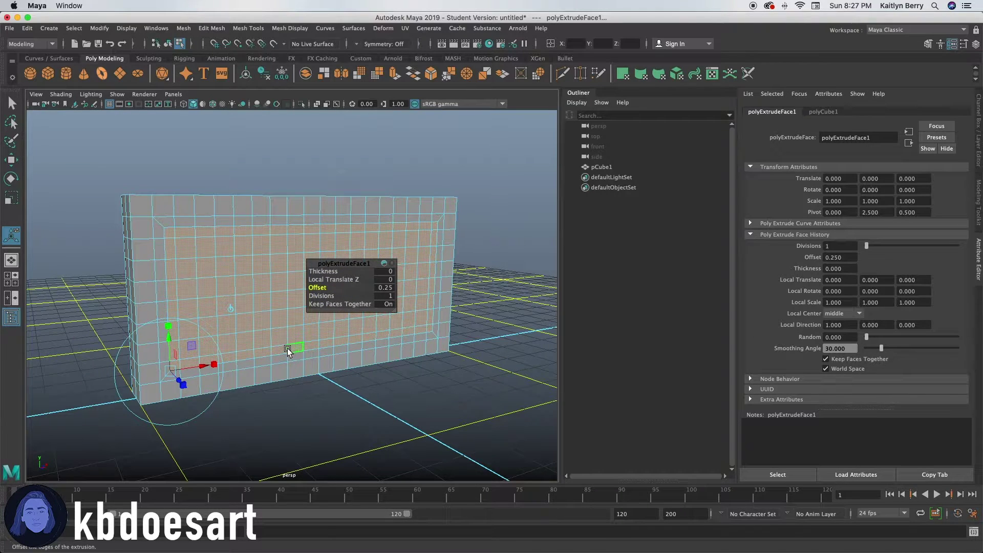
Step: Extrude the inset front faces again with a thickness of -0.05 to recess them into the panel
{"action": "key", "text": "ctrl+e"}
{"action": "left_click_drag", "start_coordinate": [327, 271], "coordinate": [327, 272]}
{"action": "left_click_drag", "start_coordinate": [276, 292], "coordinate": [148, 301], "text": "alt"}
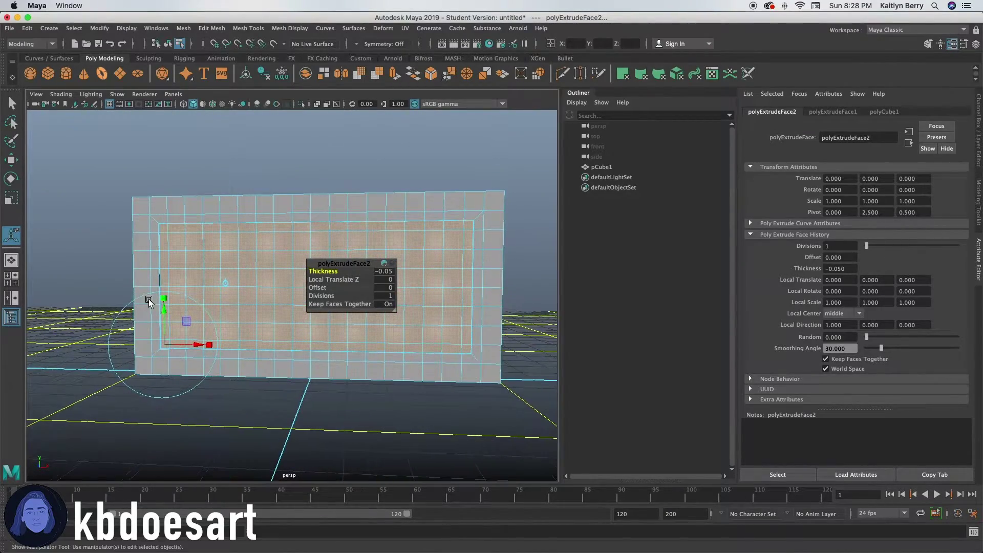
{"action": "left_click_drag", "start_coordinate": [208, 311], "coordinate": [221, 347], "text": "alt"}
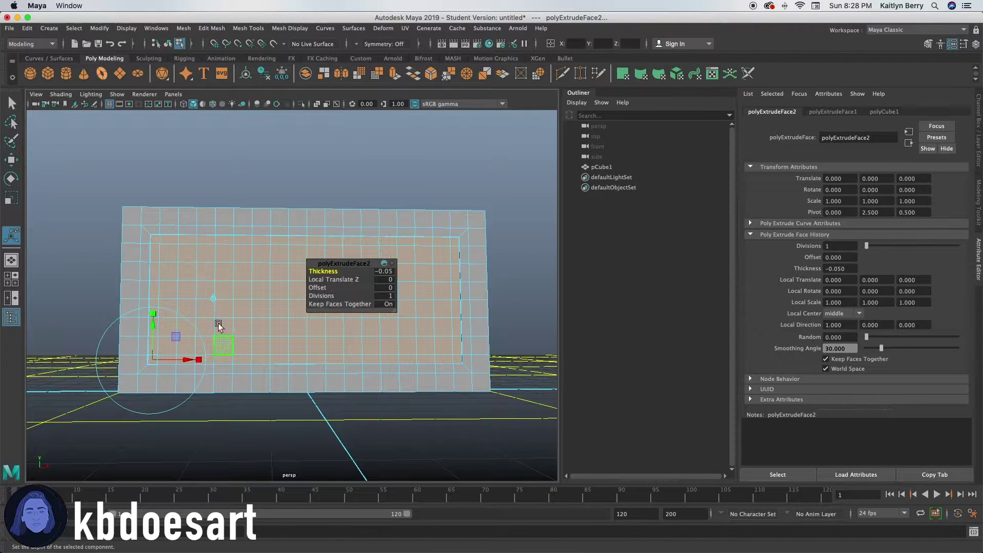
{"action": "left_click_drag", "start_coordinate": [175, 266], "coordinate": [174, 279], "text": "alt"}
{"action": "middle_click_drag", "start_coordinate": [225, 278], "coordinate": [278, 284], "text": "alt"}
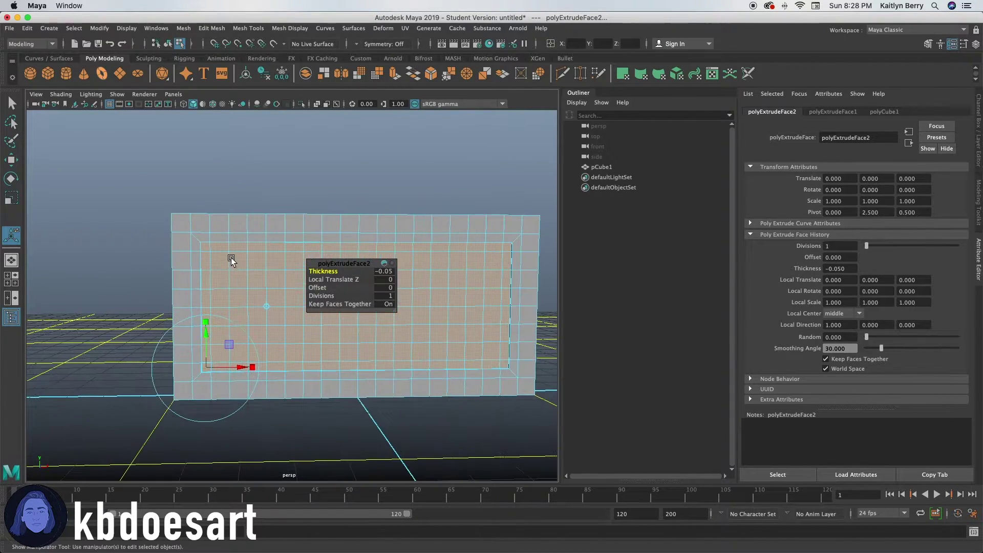
{"action": "right_click_drag", "start_coordinate": [231, 259], "coordinate": [328, 263], "text": "alt"}
{"action": "middle_click_drag", "start_coordinate": [199, 265], "coordinate": [266, 259], "text": "alt"}
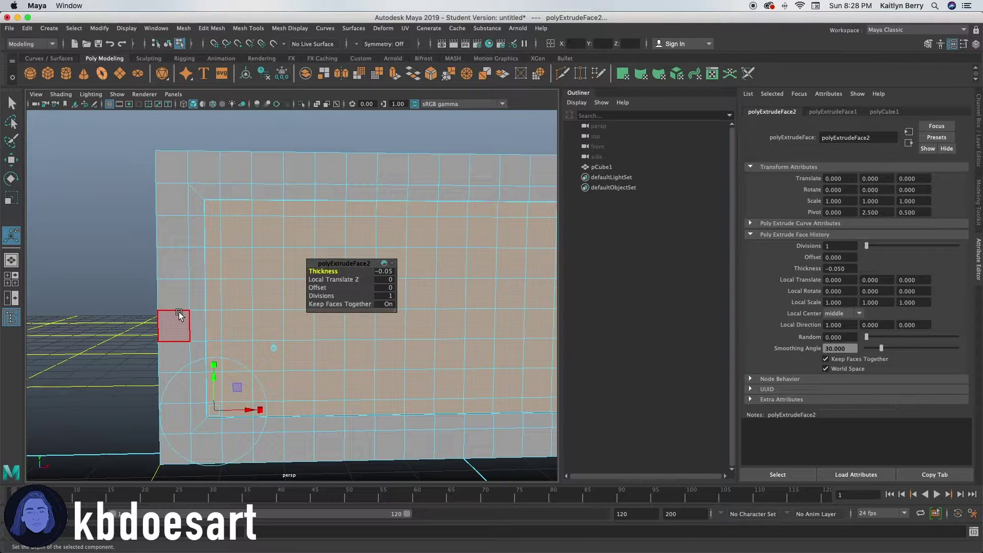
Step: Try 25 width subdivisions on the original cube and undo the change
{"action": "right_click_drag", "start_coordinate": [311, 223], "coordinate": [361, 204]}
{"action": "double_click", "coordinate": [846, 212]}
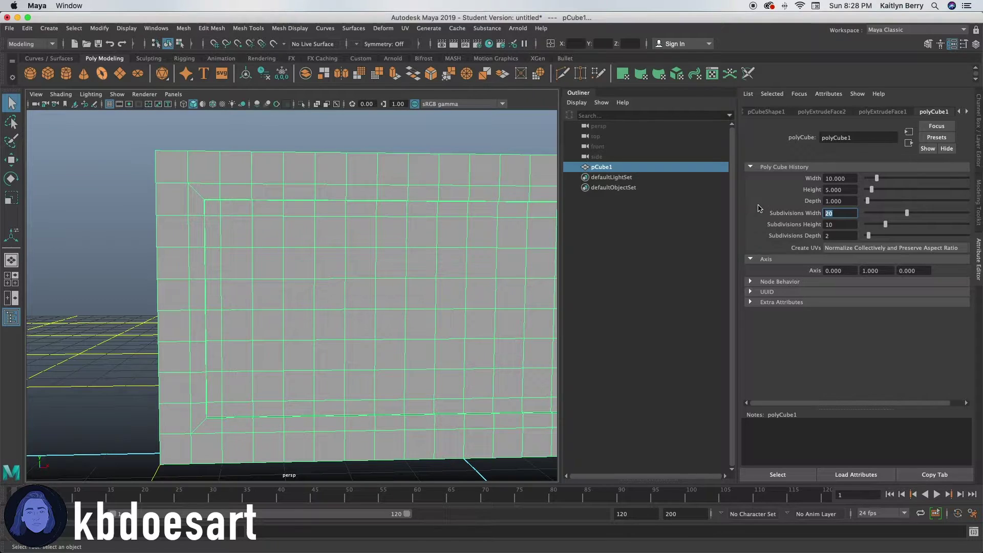
{"action": "type", "text": "25"}
{"action": "key", "text": "Return"}
{"action": "key", "text": "ctrl+z"}
Step: Insert horizontal edge loops with Multi-Cut between the existing rows over the panel's full height, including the border rows
{"action": "right_click_drag", "start_coordinate": [295, 254], "coordinate": [245, 256], "text": "shift"}
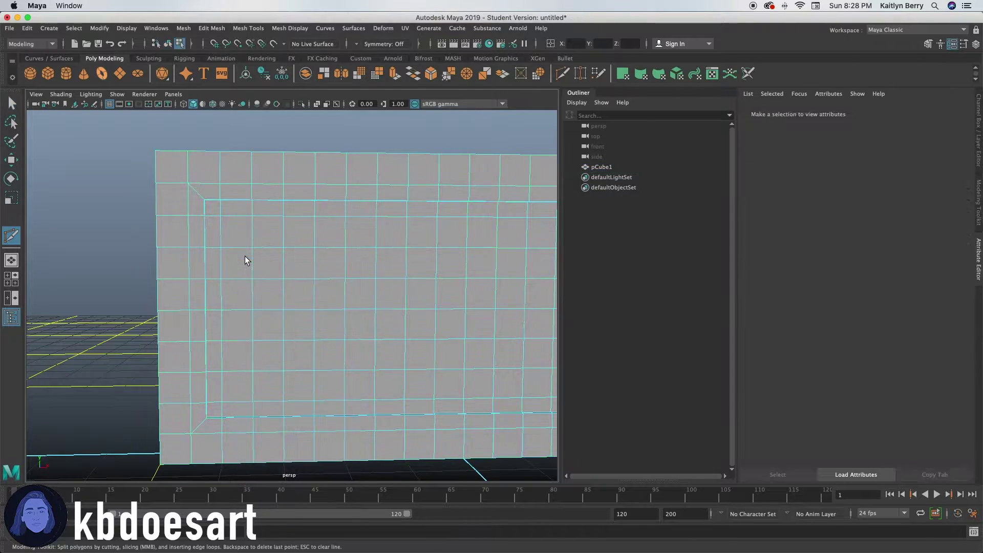
{"action": "left_click", "coordinate": [181, 235], "text": "ctrl"}
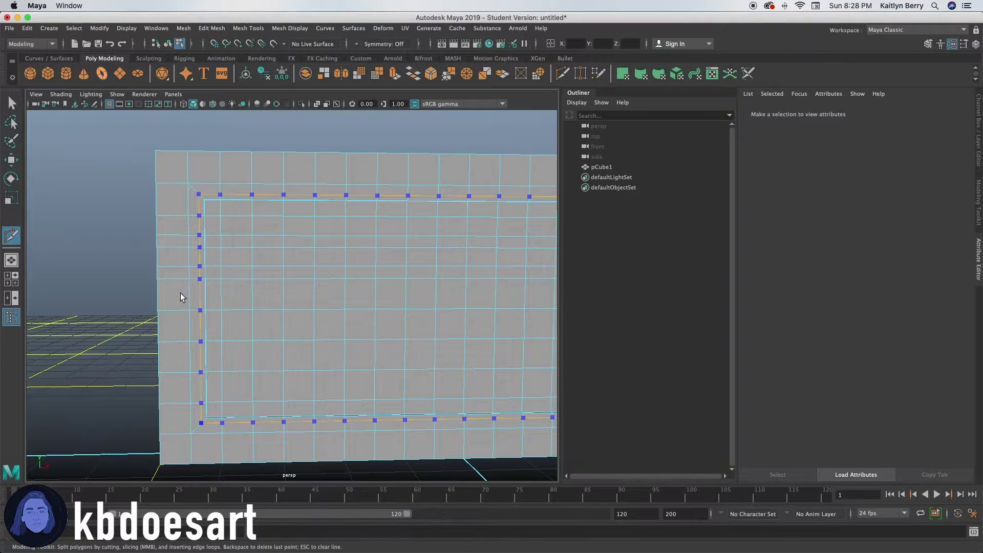
{"action": "left_click", "coordinate": [174, 364], "text": "ctrl"}
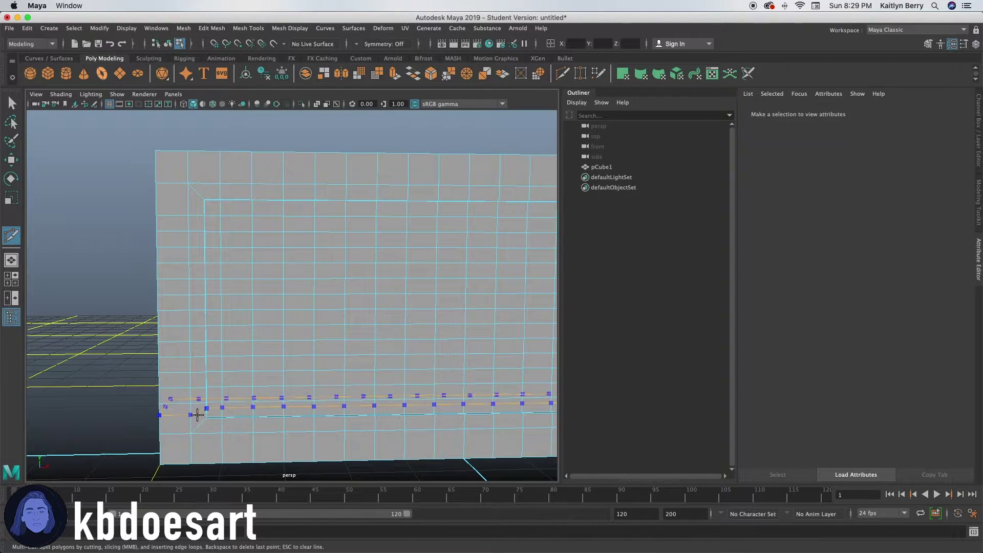
{"action": "left_click", "coordinate": [208, 436], "text": "ctrl"}
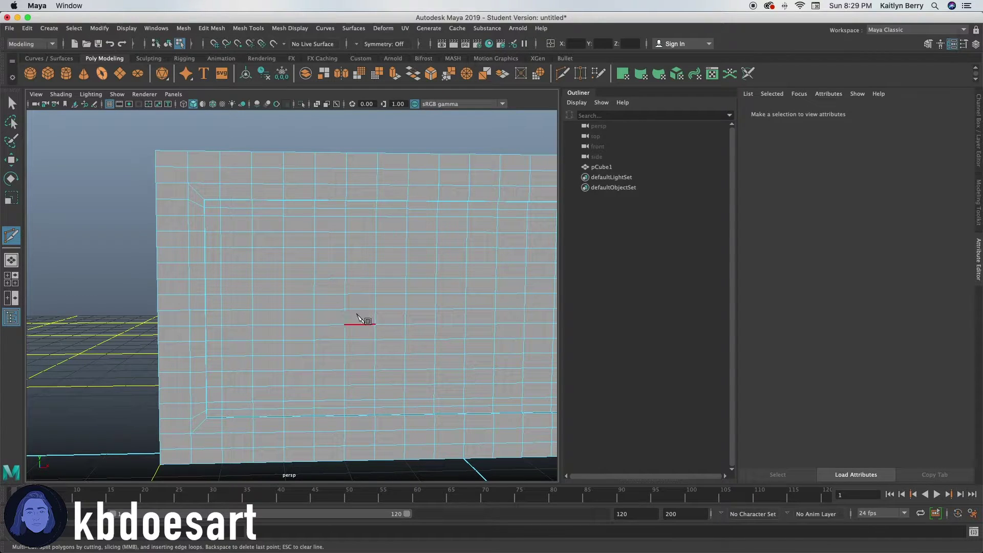
{"action": "mouse_move", "coordinate": [289, 277]}
{"action": "left_mouse_down", "text": "alt"}
{"action": "mouse_move", "coordinate": [309, 287]}
{"action": "mouse_move", "coordinate": [284, 279]}
{"action": "left_mouse_up", "text": "alt"}
{"action": "right_click_drag", "start_coordinate": [202, 230], "coordinate": [205, 253]}
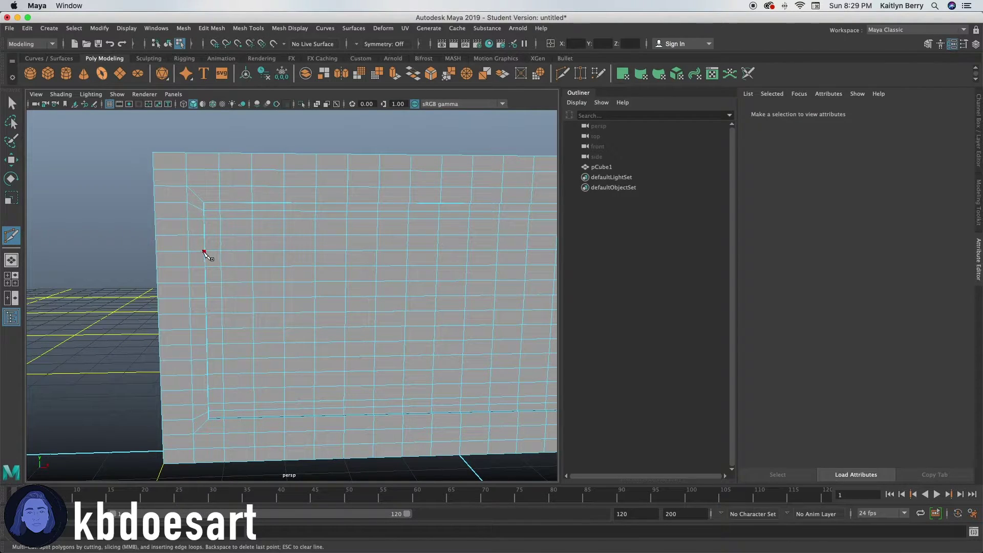
{"action": "key", "text": "q"}
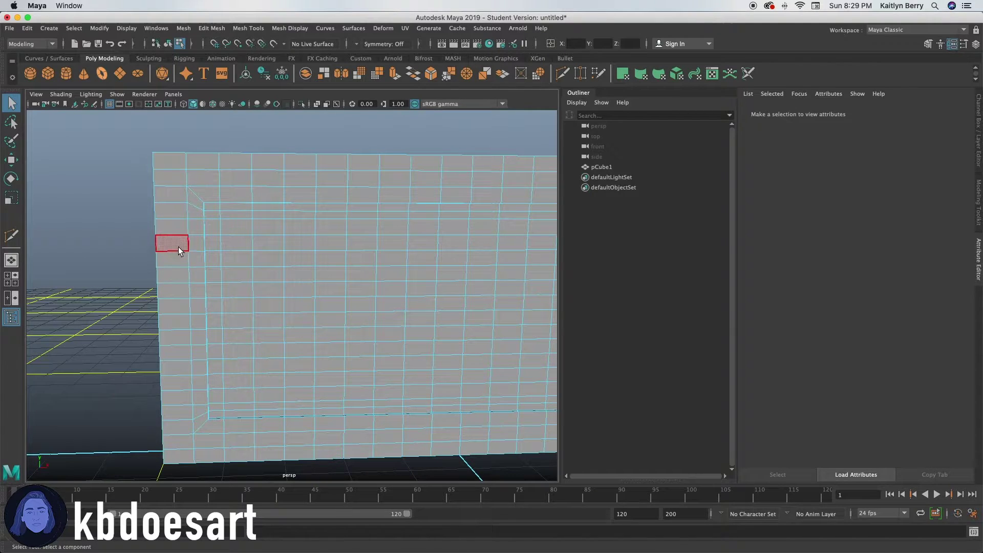
Step: Select the mid-height border faces at both ends of the panel's front and extrude them with an offset of 0.1
{"action": "left_click_drag", "start_coordinate": [196, 344], "coordinate": [221, 340], "text": "alt"}
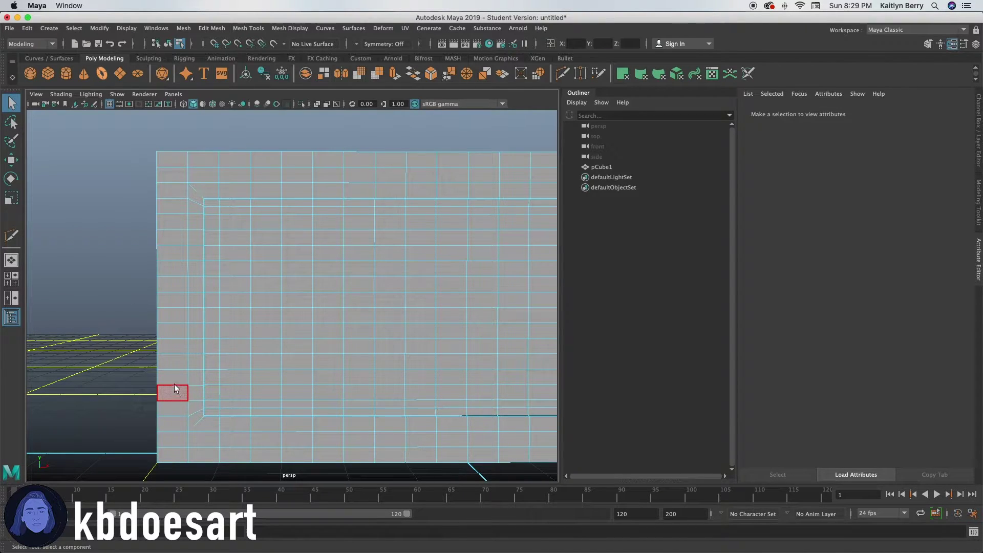
{"action": "left_click", "coordinate": [169, 328]}
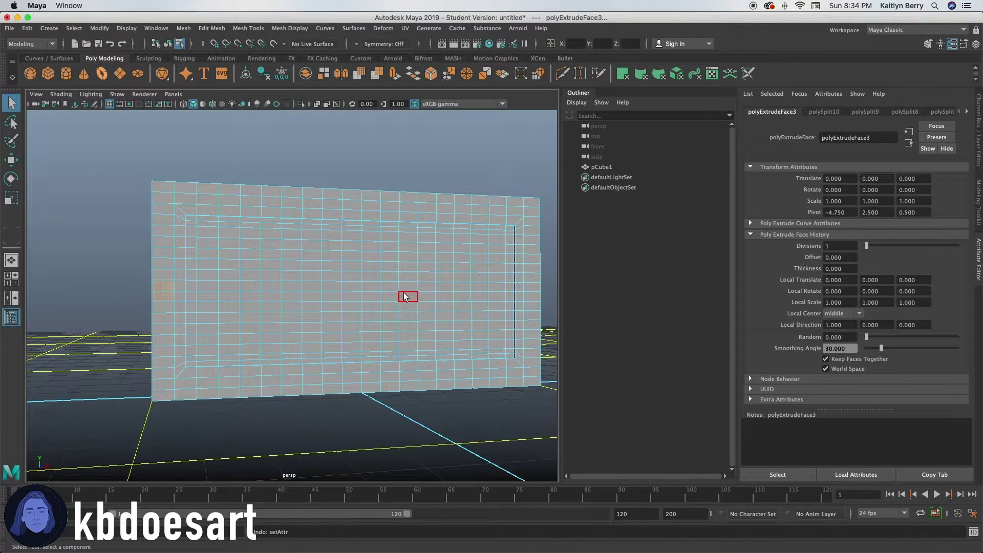
{"action": "left_click", "coordinate": [536, 289], "text": "shift"}
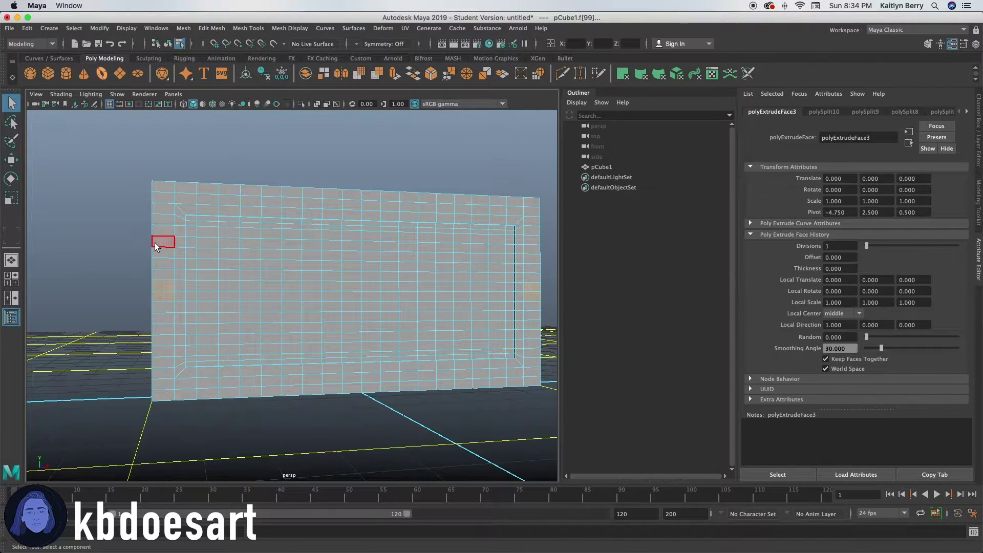
{"action": "key", "text": "ctrl+e"}
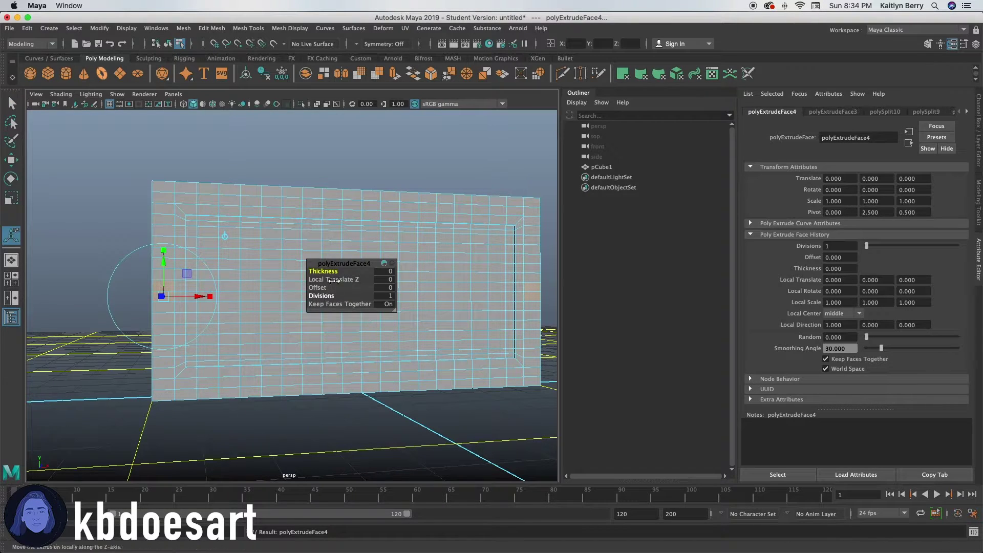
{"action": "left_click_drag", "start_coordinate": [318, 287], "coordinate": [321, 287]}
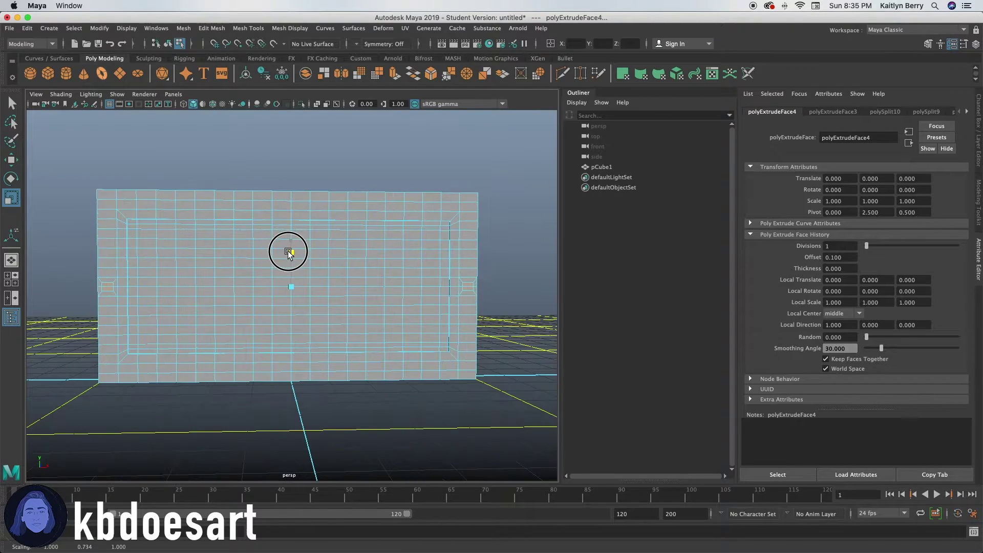
Step: Scale the two inset face groups vertically and extrude them again with a slight offset
{"action": "left_click_drag", "start_coordinate": [288, 252], "coordinate": [289, 256]}
{"action": "key", "text": "t"}
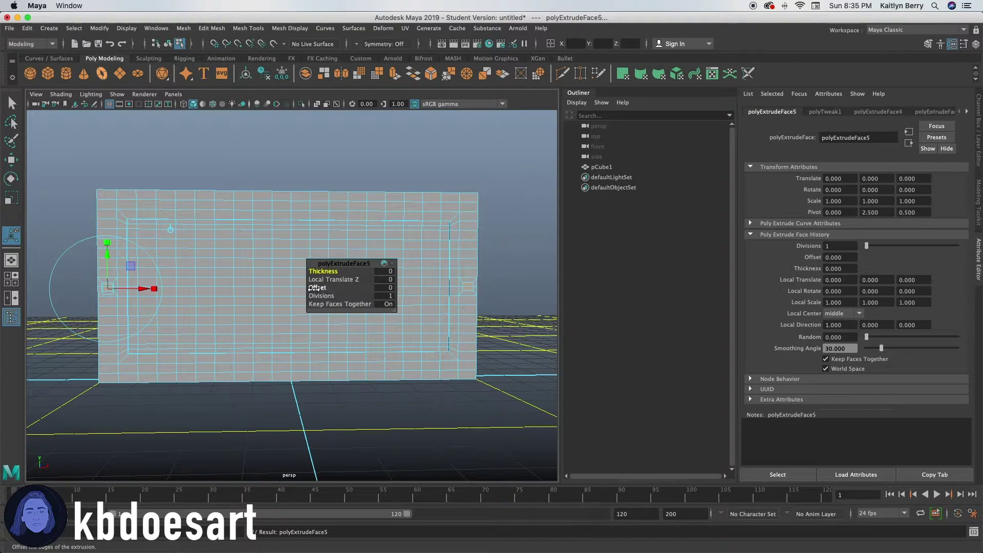
{"action": "left_click_drag", "start_coordinate": [317, 288], "coordinate": [317, 287]}
Step: Select the narrow rings of faces around the small insets on both ends of the panel's front
{"action": "right_click_drag", "start_coordinate": [153, 313], "coordinate": [363, 351], "text": "alt"}
{"action": "middle_click_drag", "start_coordinate": [363, 352], "coordinate": [406, 352], "text": "alt"}
{"action": "right_click_drag", "start_coordinate": [248, 336], "coordinate": [401, 343], "text": "alt"}
{"action": "middle_click_drag", "start_coordinate": [215, 368], "coordinate": [294, 226], "text": "alt"}
{"action": "left_click", "coordinate": [266, 210]}
{"action": "double_click", "coordinate": [268, 224], "text": "shift"}
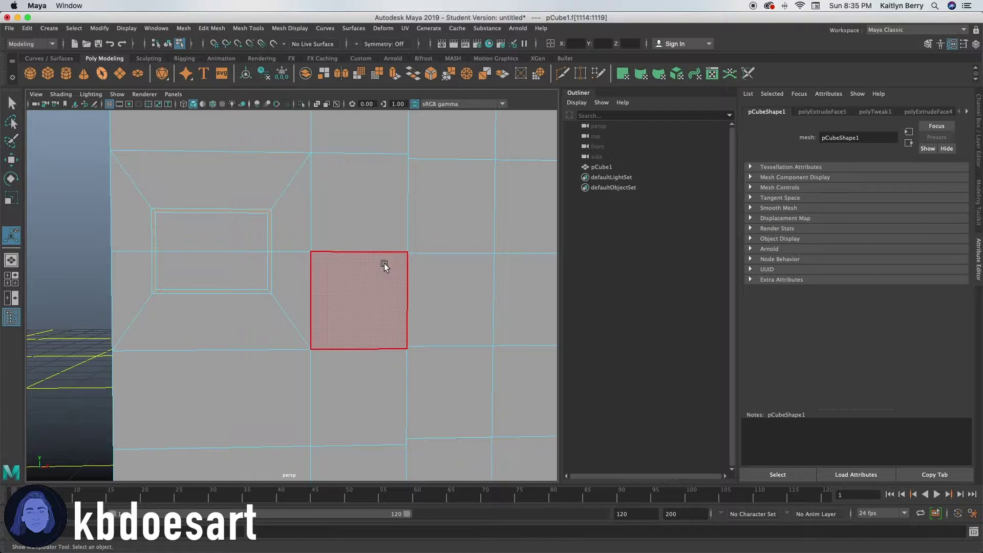
{"action": "right_click_drag", "start_coordinate": [417, 276], "coordinate": [266, 299], "text": "alt"}
{"action": "middle_click_drag", "start_coordinate": [255, 256], "coordinate": [157, 261], "text": "alt"}
{"action": "middle_click_drag", "start_coordinate": [507, 278], "coordinate": [217, 285], "text": "alt"}
{"action": "right_click_drag", "start_coordinate": [368, 272], "coordinate": [558, 252], "text": "alt"}
{"action": "middle_click_drag", "start_coordinate": [446, 251], "coordinate": [242, 325], "text": "alt"}
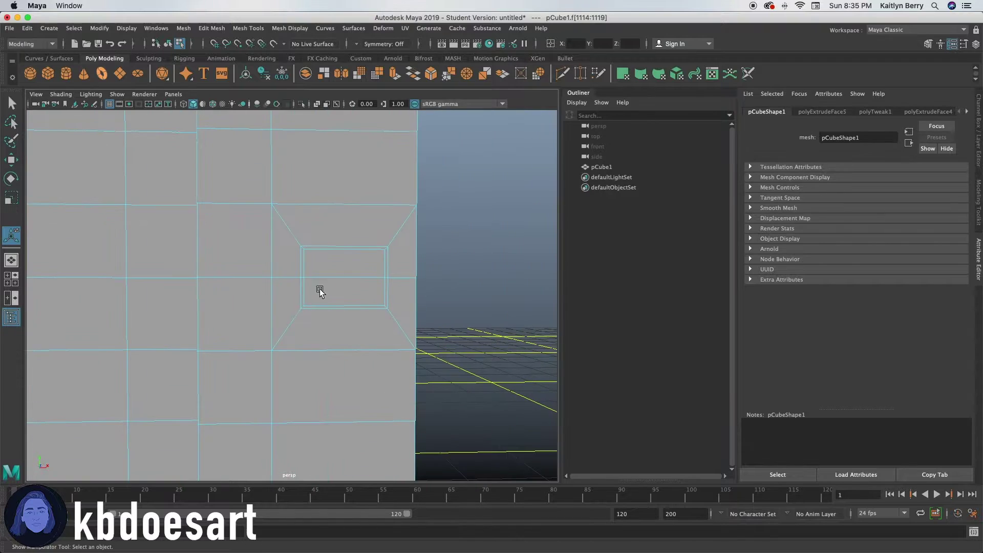
{"action": "left_click", "coordinate": [378, 247], "text": "shift"}
{"action": "double_click", "coordinate": [385, 254], "text": "shift"}
Step: Extrude the two selected face rings with a slight thickness and clear the selection
{"action": "key", "text": "ctrl+e"}
{"action": "left_click", "coordinate": [330, 271]}
{"action": "left_click_drag", "start_coordinate": [330, 272], "coordinate": [327, 271]}
{"action": "right_click_drag", "start_coordinate": [489, 255], "coordinate": [332, 258], "text": "alt"}
{"action": "left_click", "coordinate": [390, 206]}
Step: Check the whole panel in smooth mesh preview and return to the unsmoothed display
{"action": "middle_click_drag", "start_coordinate": [265, 262], "coordinate": [395, 255], "text": "alt"}
{"action": "right_click_drag", "start_coordinate": [394, 255], "coordinate": [164, 281], "text": "alt"}
{"action": "middle_click_drag", "start_coordinate": [164, 281], "coordinate": [300, 279], "text": "alt"}
{"action": "key", "text": "3"}
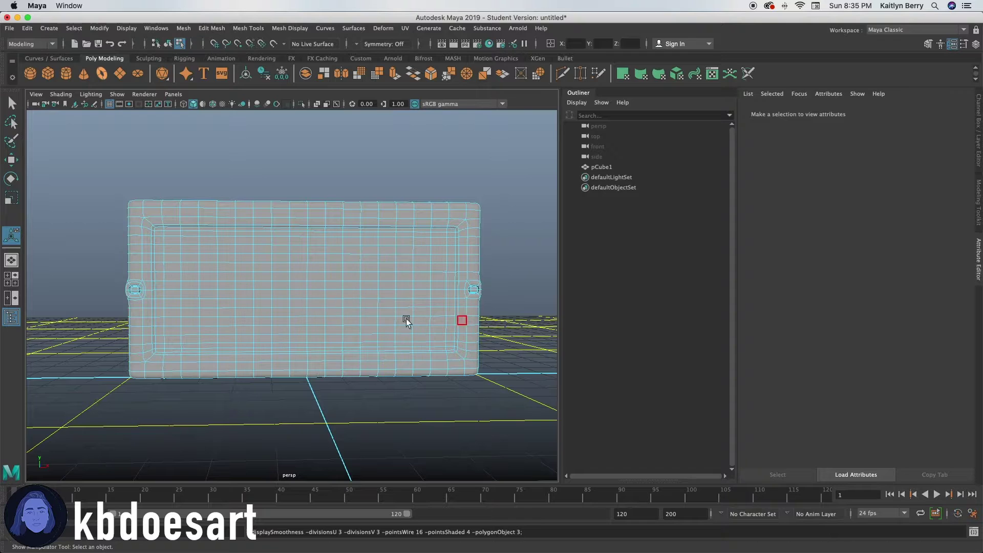
{"action": "key", "text": "1"}
Step: Select four spaced pairs of faces along each side border, above and below the small middle insets
{"action": "key", "text": "q"}
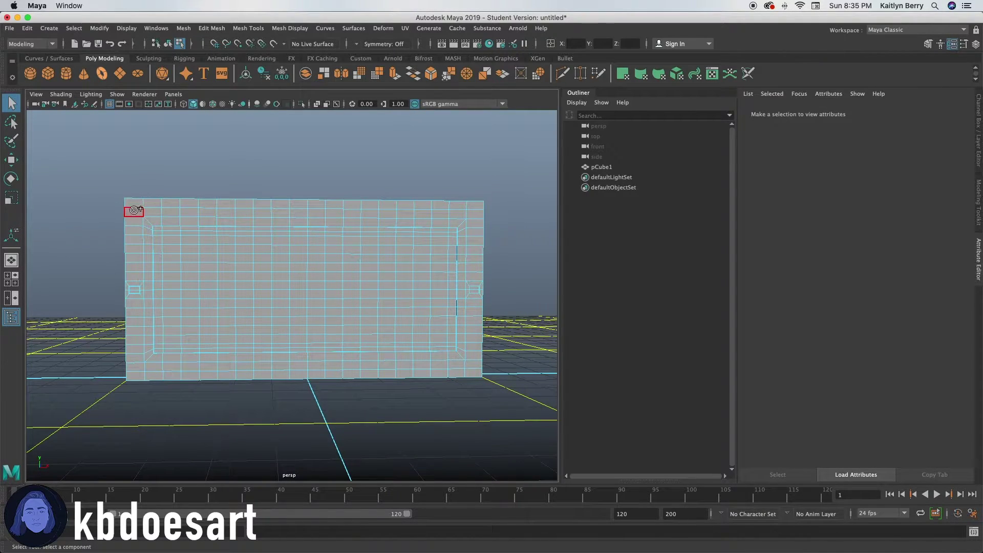
{"action": "left_click", "coordinate": [134, 211]}
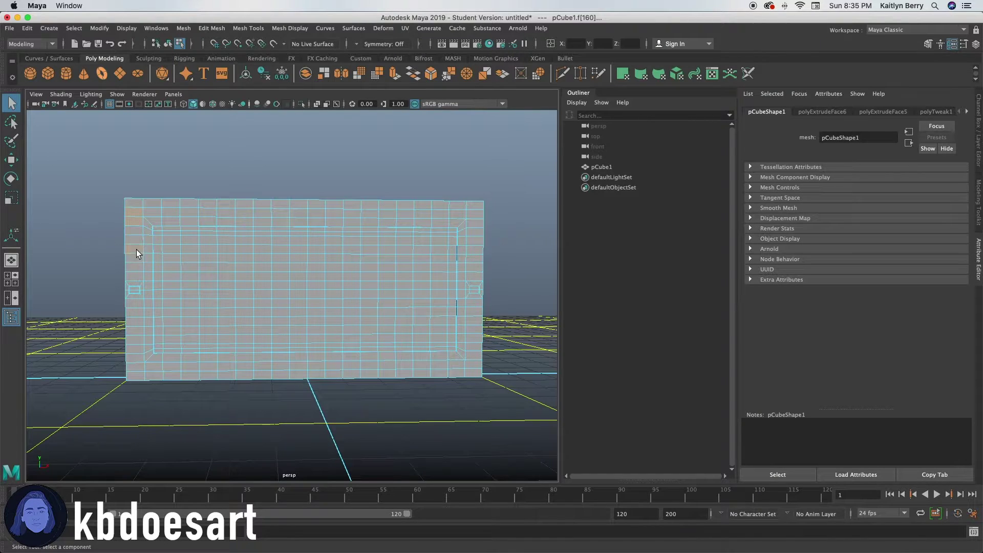
{"action": "left_click", "coordinate": [138, 304], "text": "shift"}
{"action": "left_click", "coordinate": [136, 314], "text": "shift"}
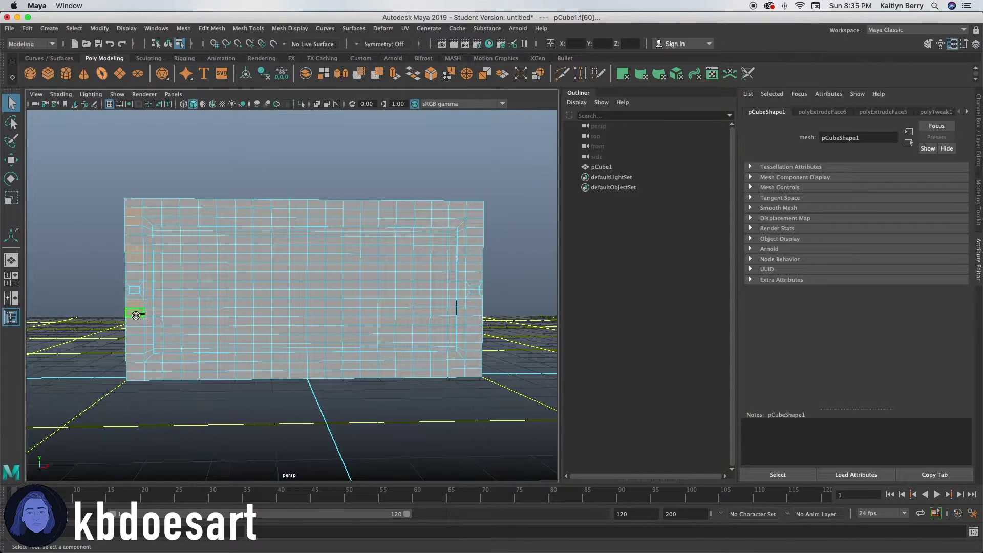
{"action": "left_click", "coordinate": [134, 347], "text": "shift"}
Step: Extrude the selected border faces with an offset of 0.06 and extrude them again with a slight offset
{"action": "key", "text": "ctrl+e"}
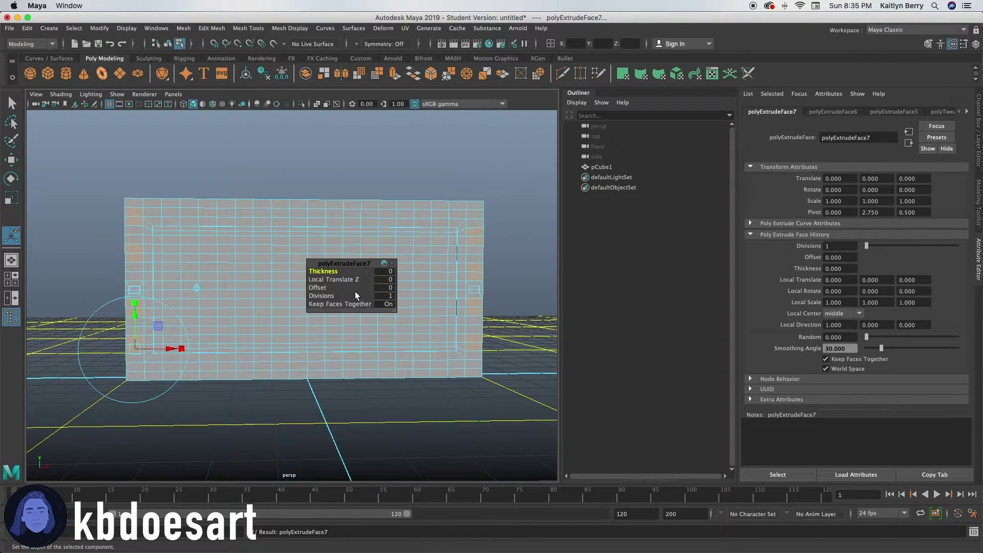
{"action": "left_click", "coordinate": [318, 288]}
{"action": "middle_click_drag", "start_coordinate": [318, 287], "coordinate": [317, 288]}
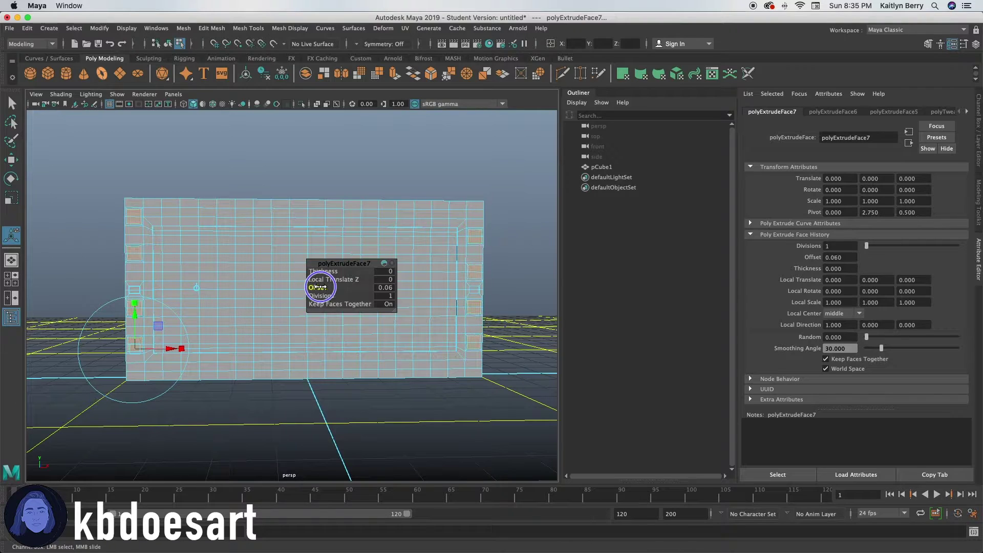
{"action": "key", "text": "ctrl+e"}
{"action": "left_click", "coordinate": [318, 287]}
{"action": "middle_click_drag", "start_coordinate": [319, 287], "coordinate": [318, 285]}
Step: Select the narrow face rings around the four new insets on the panel's left border
{"action": "right_click_drag", "start_coordinate": [117, 233], "coordinate": [342, 200], "text": "alt"}
{"action": "middle_click_drag", "start_coordinate": [342, 200], "coordinate": [275, 217], "text": "alt"}
{"action": "left_click", "coordinate": [224, 273]}
{"action": "double_click", "coordinate": [232, 290], "text": "shift"}
{"action": "left_click", "coordinate": [260, 339], "text": "shift"}
{"action": "double_click", "coordinate": [274, 345], "text": "shift"}
{"action": "middle_click_drag", "start_coordinate": [292, 379], "coordinate": [250, 313], "text": "alt"}
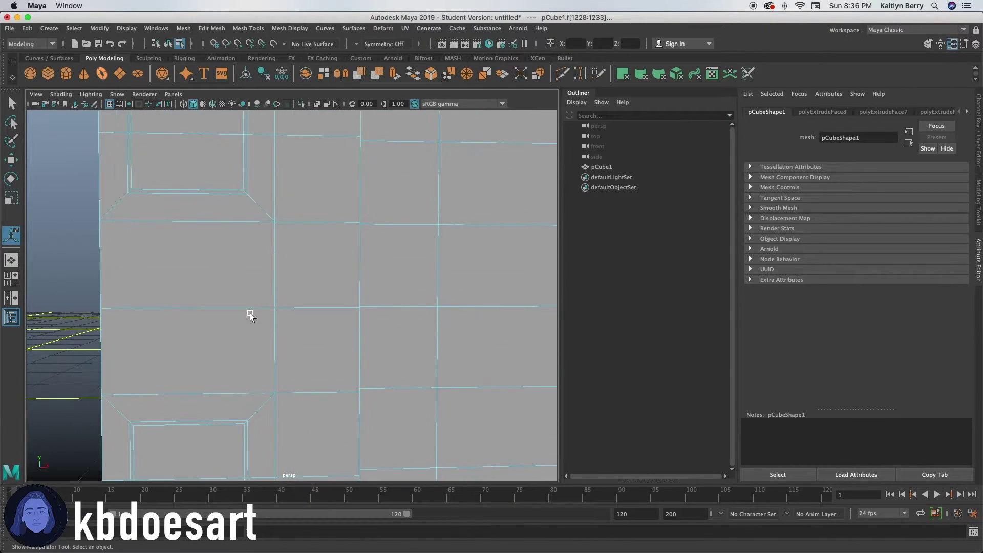
{"action": "left_click", "coordinate": [246, 180], "text": "shift"}
{"action": "double_click", "coordinate": [238, 193], "text": "shift"}
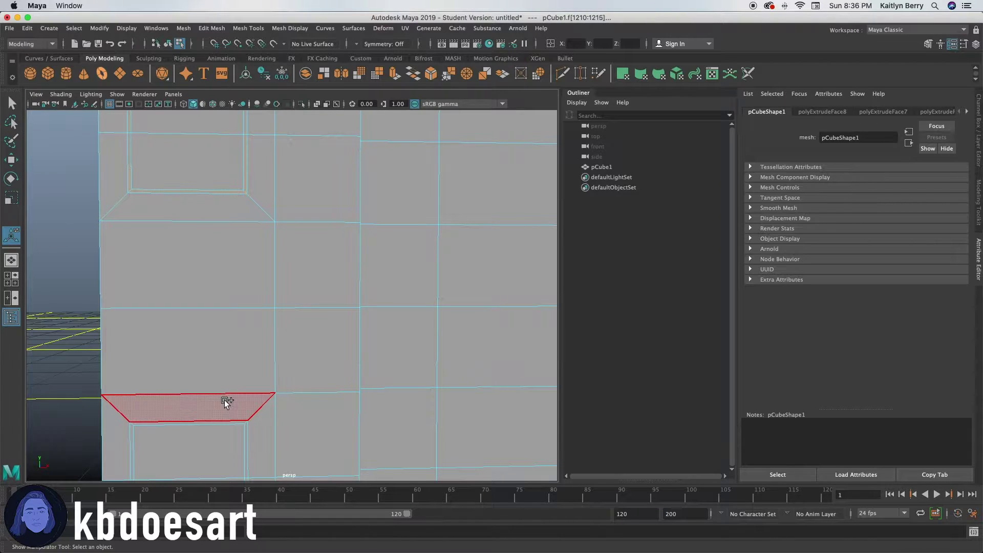
{"action": "left_click", "coordinate": [228, 421], "text": "shift"}
{"action": "double_click", "coordinate": [247, 427], "text": "shift"}
Step: Add the narrow face rings around the two lower new insets on the right border to the selection
{"action": "middle_click_drag", "start_coordinate": [378, 412], "coordinate": [288, 360], "text": "alt"}
{"action": "middle_click_drag", "start_coordinate": [389, 386], "coordinate": [177, 360], "text": "alt"}
{"action": "middle_click_drag", "start_coordinate": [532, 349], "coordinate": [354, 342], "text": "alt"}
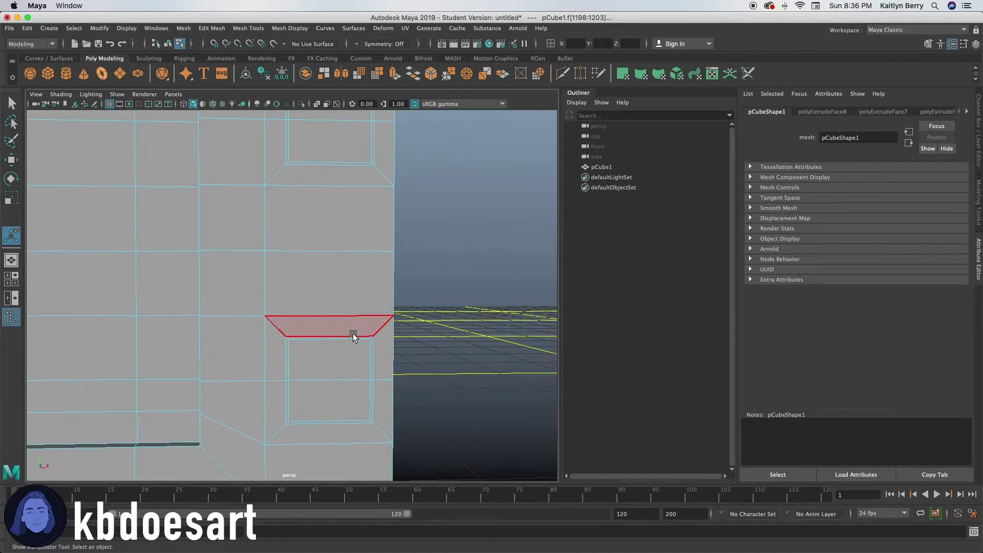
{"action": "left_click", "coordinate": [354, 339], "text": "shift"}
{"action": "left_click", "coordinate": [360, 348], "text": "shift"}
{"action": "left_click", "coordinate": [372, 344], "text": "shift"}
{"action": "middle_click_drag", "start_coordinate": [356, 271], "coordinate": [346, 293], "text": "alt"}
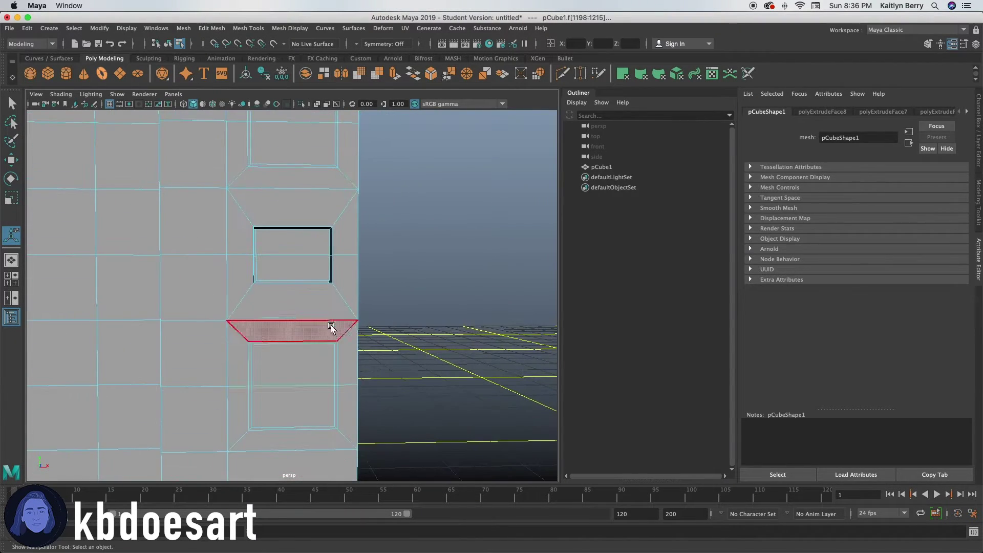
{"action": "double_click", "coordinate": [335, 347], "text": "shift"}
Step: Add the narrow face rings around the two upper new insets on the right border to the selection
{"action": "middle_click_drag", "start_coordinate": [345, 230], "coordinate": [334, 396], "text": "alt"}
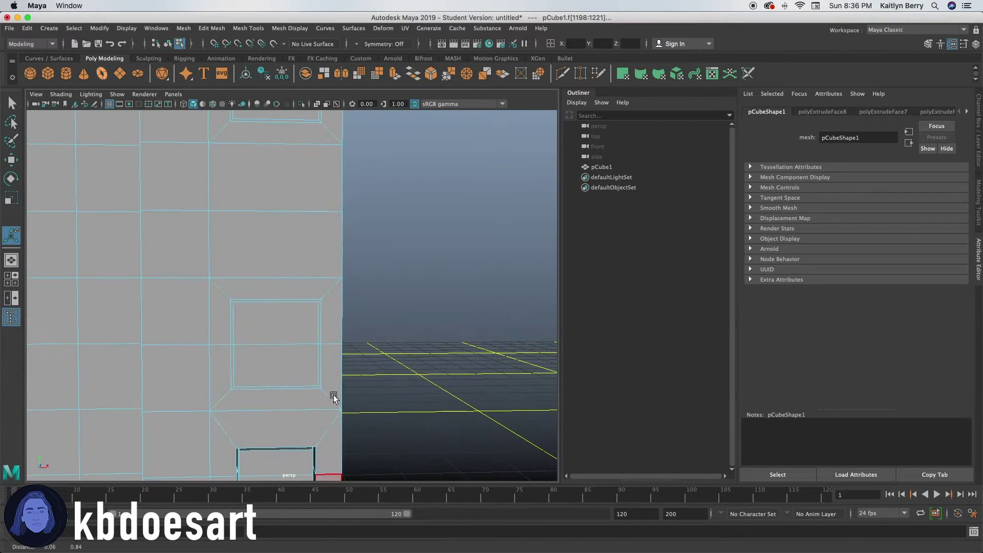
{"action": "left_click", "coordinate": [315, 300], "text": "shift"}
{"action": "left_click", "coordinate": [321, 304], "text": "shift"}
{"action": "double_click", "coordinate": [319, 307], "text": "shift"}
{"action": "key", "text": "ctrl+z"}
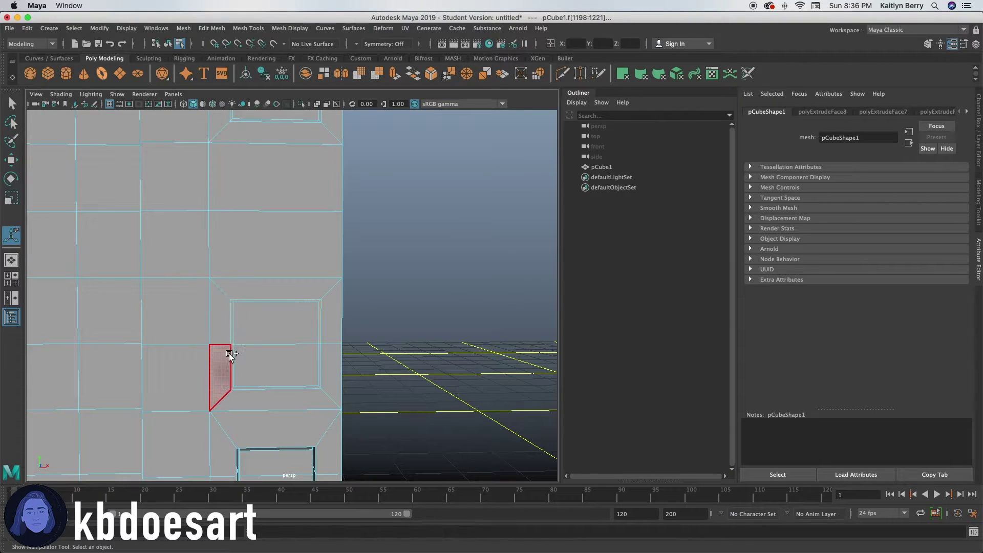
{"action": "left_click", "coordinate": [288, 388], "text": "shift"}
{"action": "left_click", "coordinate": [319, 373], "text": "shift"}
{"action": "middle_click_drag", "start_coordinate": [318, 207], "coordinate": [348, 372], "text": "alt"}
{"action": "left_click", "coordinate": [359, 316], "text": "shift"}
{"action": "left_click", "coordinate": [352, 309], "text": "shift"}
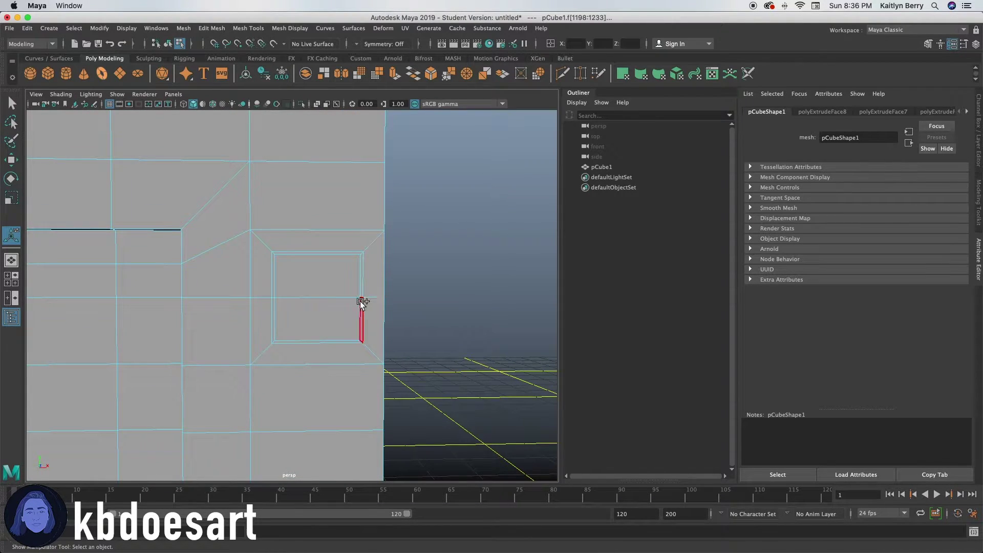
{"action": "left_click", "coordinate": [347, 253], "text": "shift"}
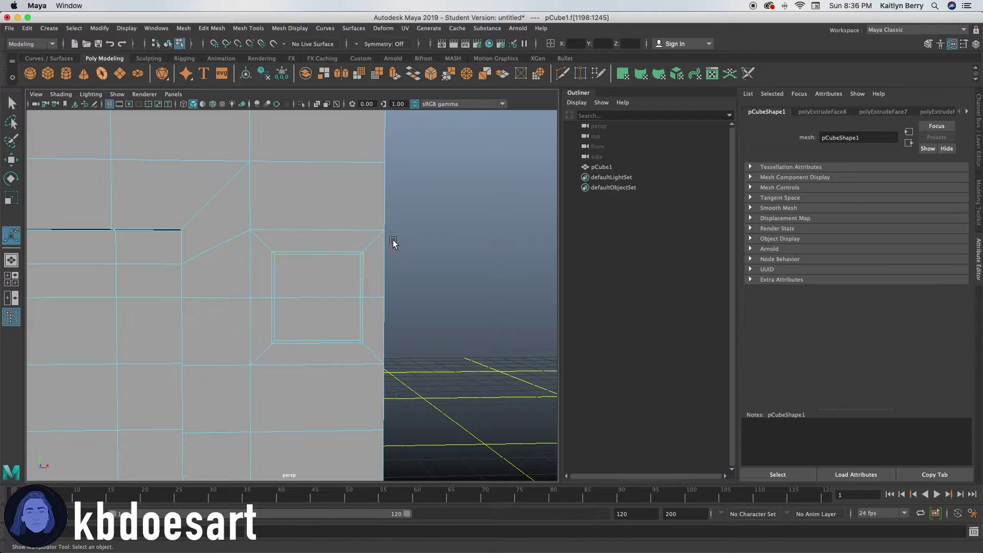
Step: Extrude the selected face rings with a thickness of -0.1 and clear the selection
{"action": "key", "text": "ctrl+e"}
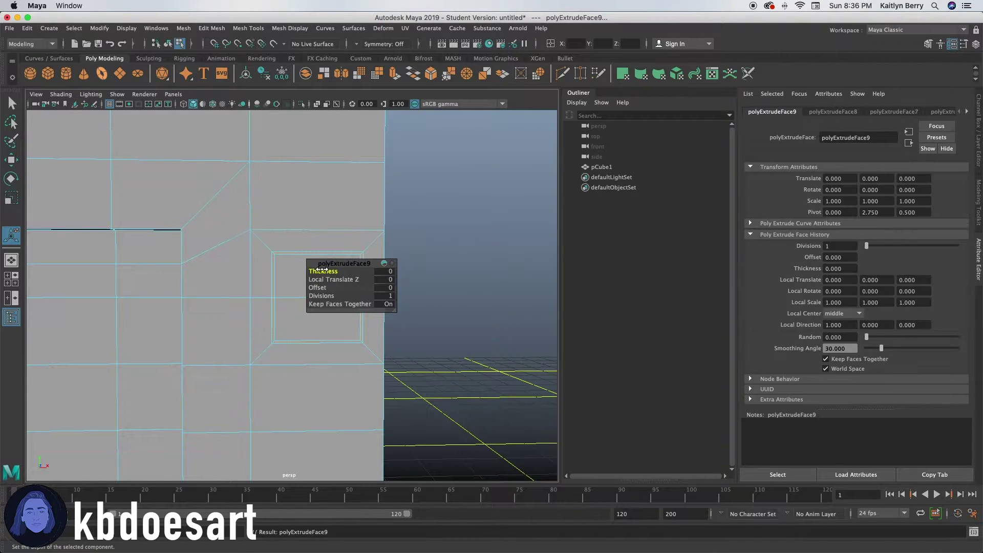
{"action": "left_click_drag", "start_coordinate": [319, 270], "coordinate": [317, 270]}
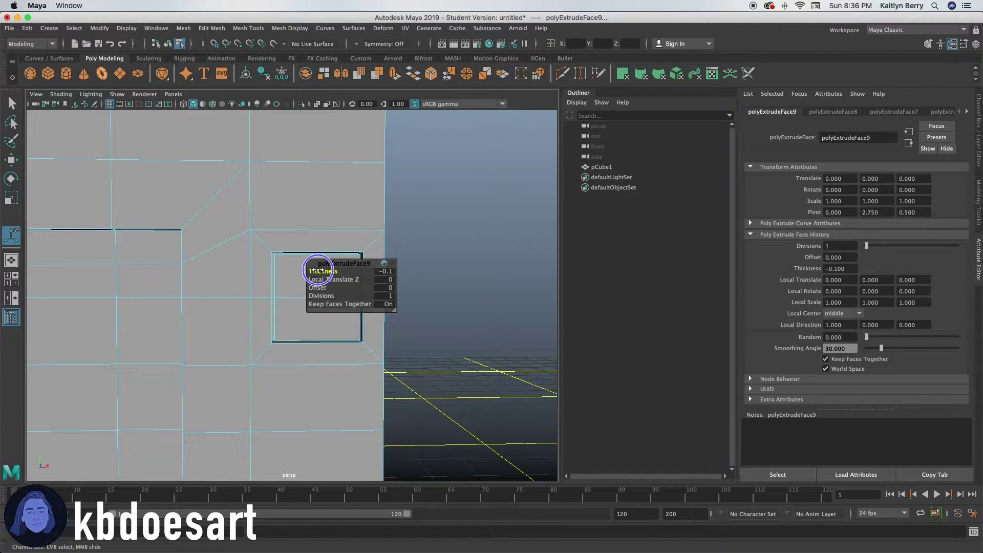
{"action": "left_click", "coordinate": [480, 323]}
Step: Select the remaining plain face pairs between and beyond the insets on both side borders
{"action": "scroll", "coordinate": [271, 333], "scroll_direction": "down", "scroll_amount": 8}
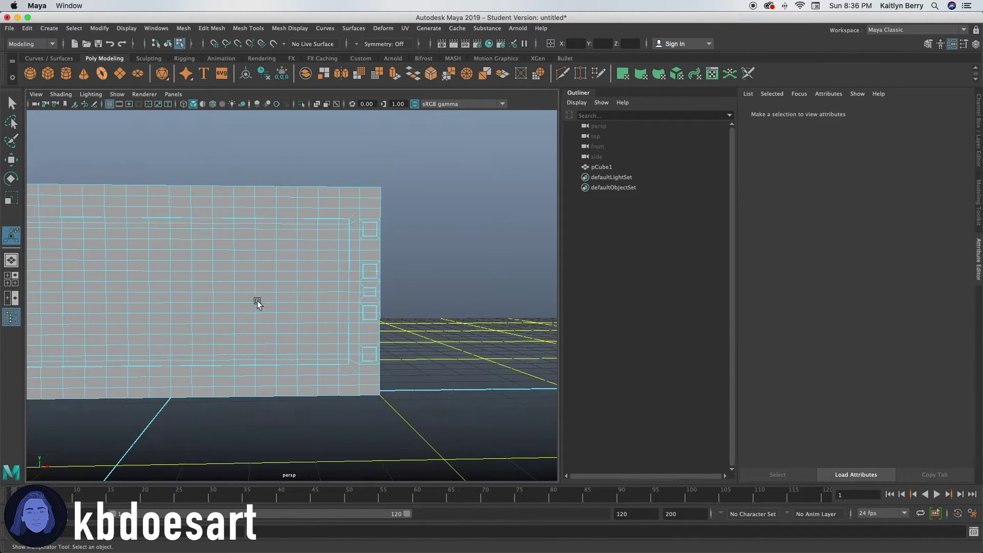
{"action": "key", "text": "f"}
{"action": "key", "text": "w"}
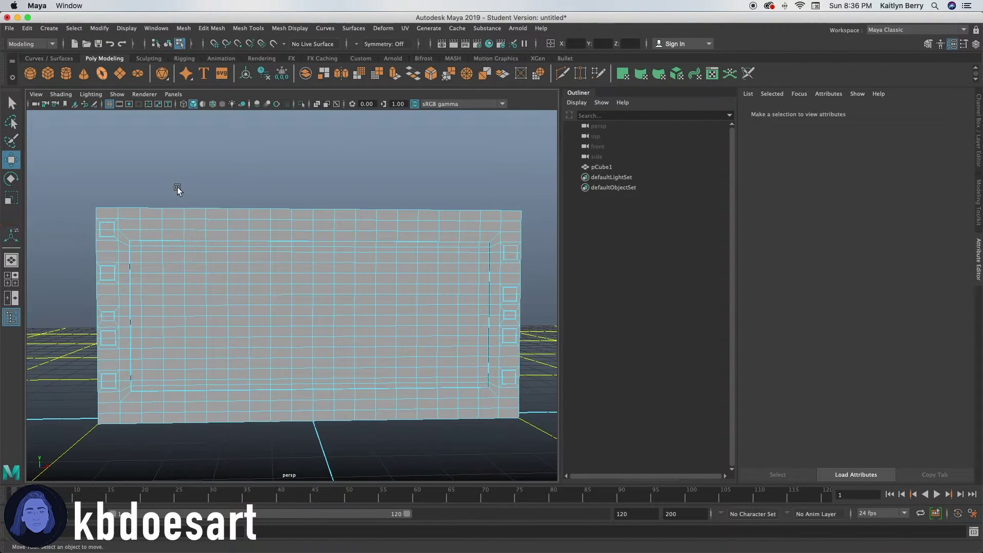
{"action": "left_click", "coordinate": [104, 255]}
{"action": "left_click", "coordinate": [108, 289], "text": "shift"}
{"action": "left_click", "coordinate": [109, 354], "text": "shift"}
{"action": "left_click", "coordinate": [108, 364], "text": "shift"}
{"action": "left_click", "coordinate": [116, 396], "text": "shift"}
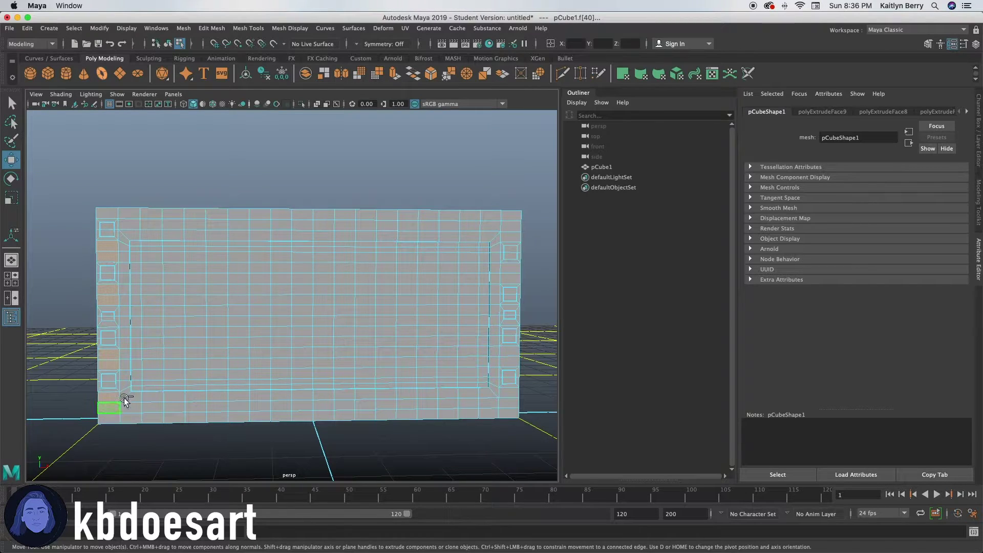
{"action": "left_click", "coordinate": [510, 267], "text": "shift"}
{"action": "left_click", "coordinate": [513, 237], "text": "shift"}
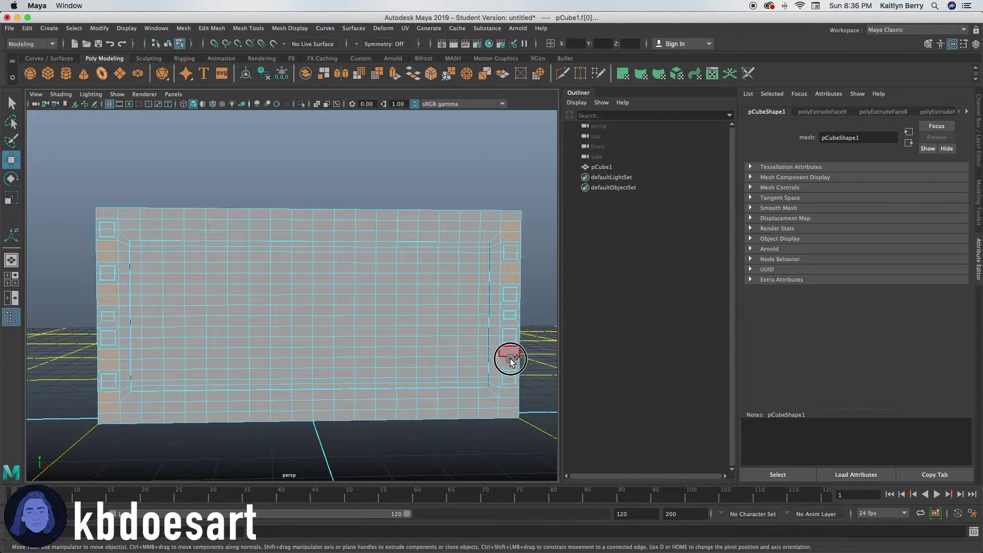
{"action": "left_click", "coordinate": [511, 395], "text": "shift"}
Step: Extrude the selected face pairs with an offset and extrude them again with a 0.01 offset
{"action": "key", "text": "ctrl+e"}
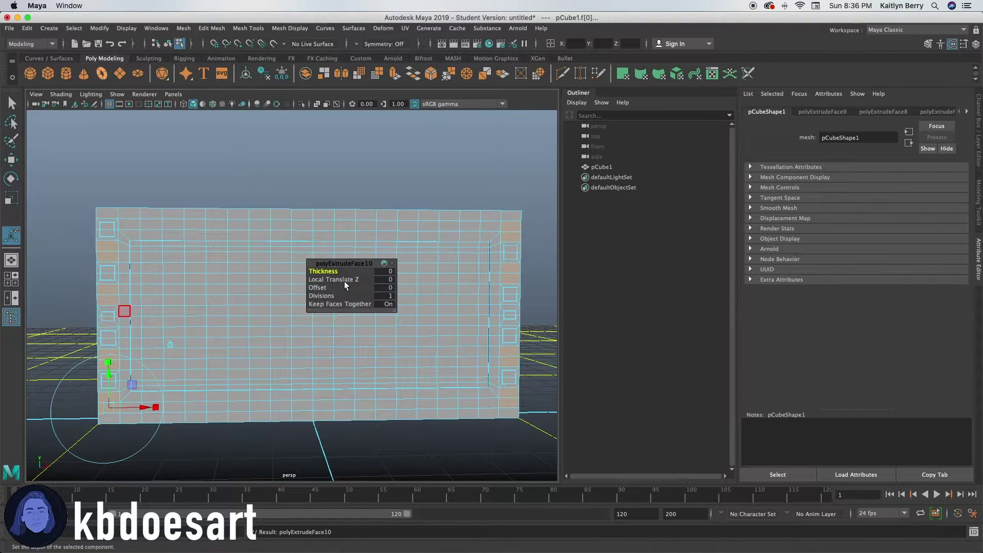
{"action": "left_click_drag", "start_coordinate": [326, 286], "coordinate": [316, 287]}
{"action": "key", "text": "ctrl+e"}
{"action": "middle_click_drag", "start_coordinate": [105, 229], "coordinate": [165, 276], "text": "alt"}
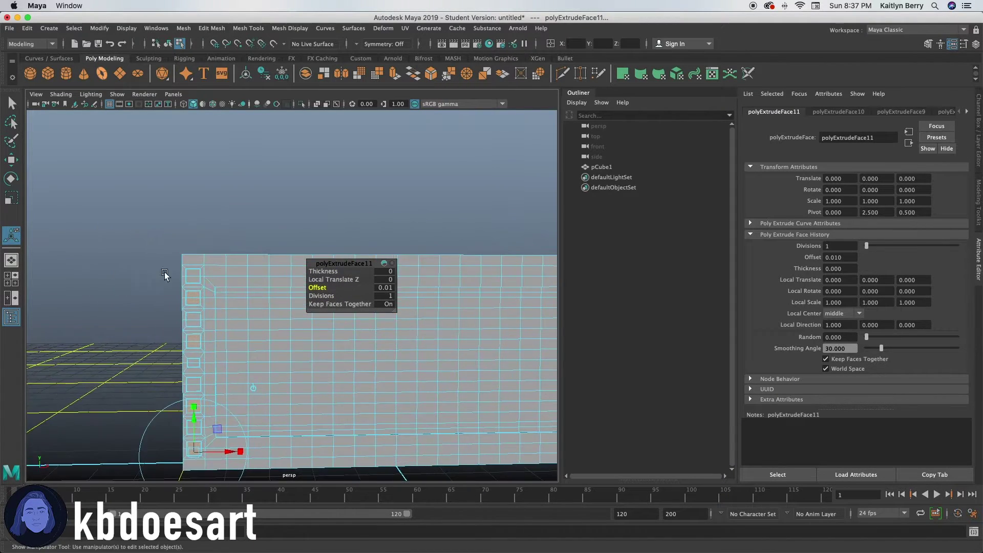
{"action": "scroll", "coordinate": [164, 276], "scroll_direction": "up", "scroll_amount": 10}
{"action": "middle_click_drag", "start_coordinate": [62, 277], "coordinate": [188, 254], "text": "alt"}
{"action": "scroll", "coordinate": [188, 255], "scroll_direction": "up", "scroll_amount": 3}
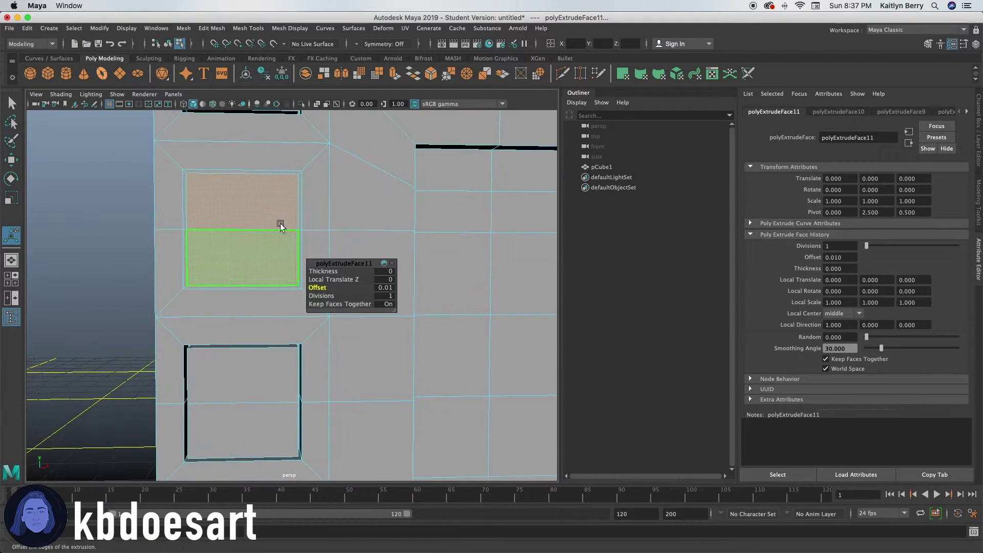
{"action": "left_click", "coordinate": [294, 173]}
{"action": "left_click", "coordinate": [299, 183]}
{"action": "left_click", "coordinate": [303, 185]}
{"action": "double_click", "coordinate": [299, 185], "text": "shift"}
{"action": "left_click", "coordinate": [125, 204]}
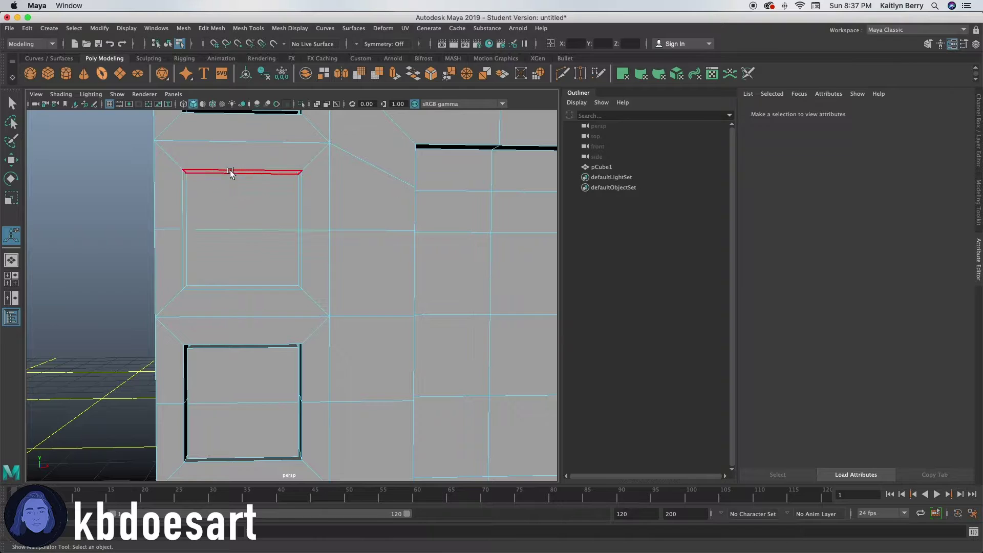
Step: Select the narrow face rings around the two upper unrecessed insets on the left border
{"action": "left_click", "coordinate": [230, 171]}
{"action": "left_click", "coordinate": [184, 186], "text": "shift"}
{"action": "double_click", "coordinate": [185, 186], "text": "shift"}
{"action": "middle_click_drag", "start_coordinate": [202, 380], "coordinate": [215, 261], "text": "alt"}
{"action": "left_click", "coordinate": [283, 257], "text": "shift"}
{"action": "double_click", "coordinate": [291, 250], "text": "shift"}
Step: Add the narrow face rings around the two lower unrecessed insets on the left border to the selection
{"action": "middle_click_drag", "start_coordinate": [276, 307], "coordinate": [272, 258], "text": "alt"}
{"action": "left_click", "coordinate": [273, 238], "text": "shift"}
{"action": "double_click", "coordinate": [275, 242], "text": "shift"}
{"action": "middle_click_drag", "start_coordinate": [290, 372], "coordinate": [281, 207], "text": "alt"}
{"action": "middle_click_drag", "start_coordinate": [274, 352], "coordinate": [270, 293], "text": "alt"}
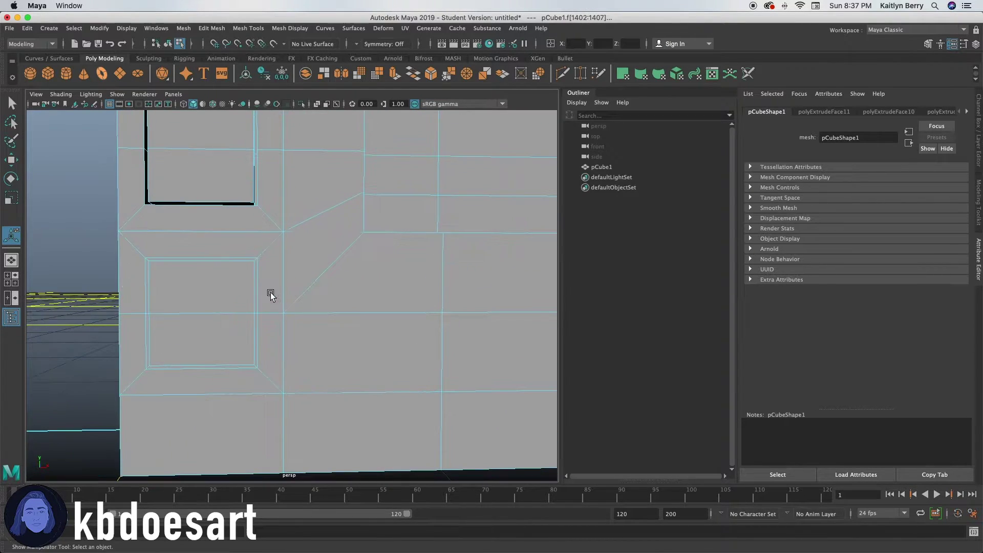
{"action": "left_click", "coordinate": [250, 259], "text": "shift"}
{"action": "left_click", "coordinate": [256, 268], "text": "shift"}
{"action": "double_click", "coordinate": [256, 268], "text": "shift"}
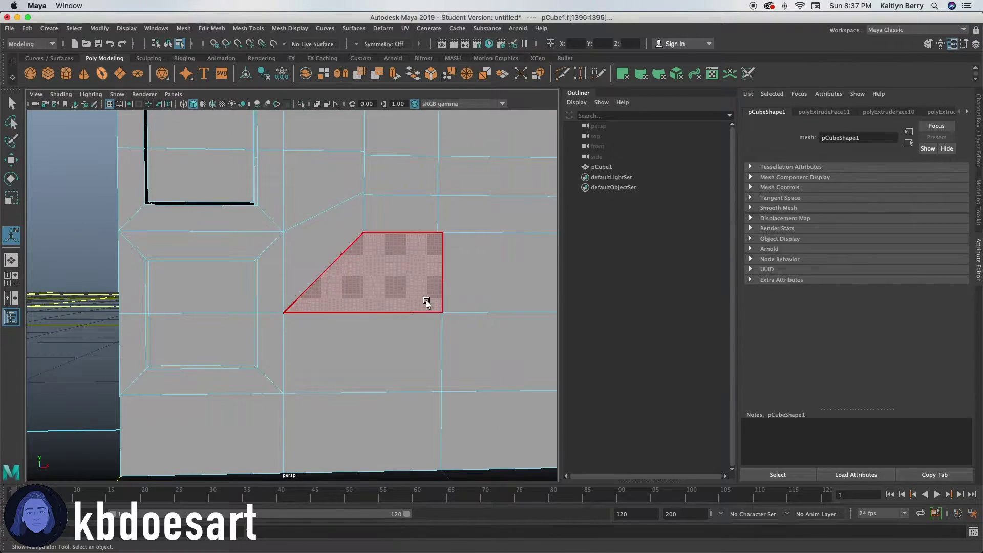
Step: Add the narrow face rings around the two lower unrecessed insets on the right border to the selection
{"action": "right_click_drag", "start_coordinate": [426, 300], "coordinate": [246, 294], "text": "alt"}
{"action": "middle_click_drag", "start_coordinate": [461, 302], "coordinate": [334, 294], "text": "alt"}
{"action": "middle_click_drag", "start_coordinate": [512, 308], "coordinate": [300, 302], "text": "alt"}
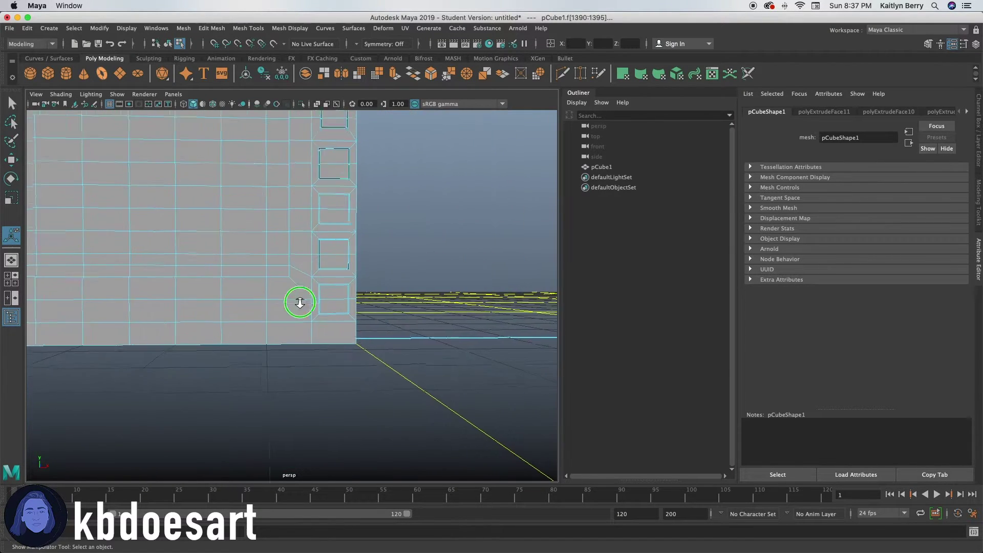
{"action": "right_click_drag", "start_coordinate": [300, 303], "coordinate": [391, 290], "text": "alt"}
{"action": "middle_click_drag", "start_coordinate": [391, 290], "coordinate": [250, 340], "text": "alt"}
{"action": "left_click", "coordinate": [247, 339], "text": "shift"}
{"action": "double_click", "coordinate": [248, 345], "text": "shift"}
{"action": "middle_click_drag", "start_coordinate": [250, 219], "coordinate": [269, 338], "text": "alt"}
{"action": "left_click", "coordinate": [259, 262], "text": "shift"}
{"action": "double_click", "coordinate": [268, 271], "text": "shift"}
Step: Add the face rings around the two upper unrecessed insets on the right border and extrude all selected rings
{"action": "middle_click_drag", "start_coordinate": [274, 199], "coordinate": [302, 392], "text": "alt"}
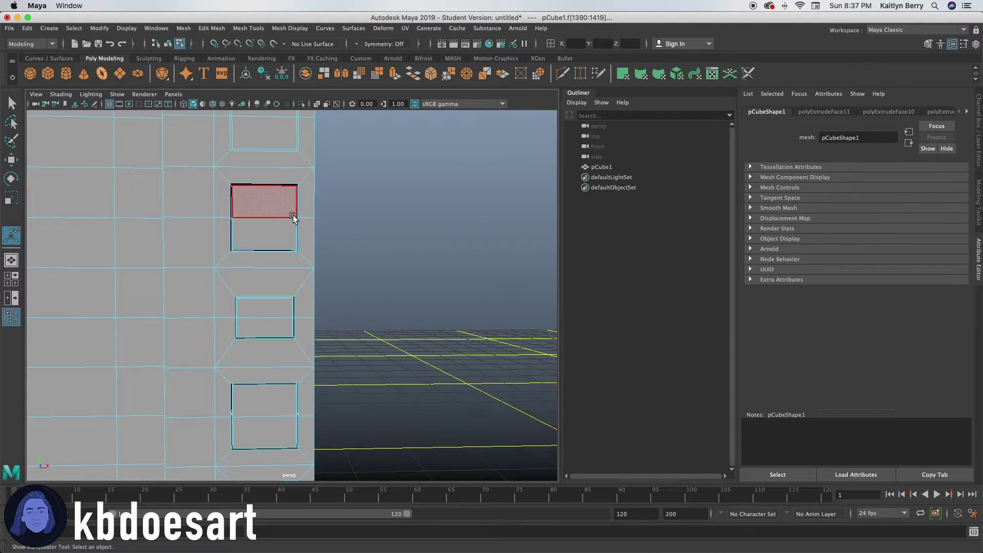
{"action": "middle_click_drag", "start_coordinate": [290, 182], "coordinate": [294, 346], "text": "alt"}
{"action": "double_click", "coordinate": [303, 259], "text": "shift"}
{"action": "middle_click_drag", "start_coordinate": [302, 183], "coordinate": [292, 351], "text": "alt"}
{"action": "left_click", "coordinate": [287, 218], "text": "shift"}
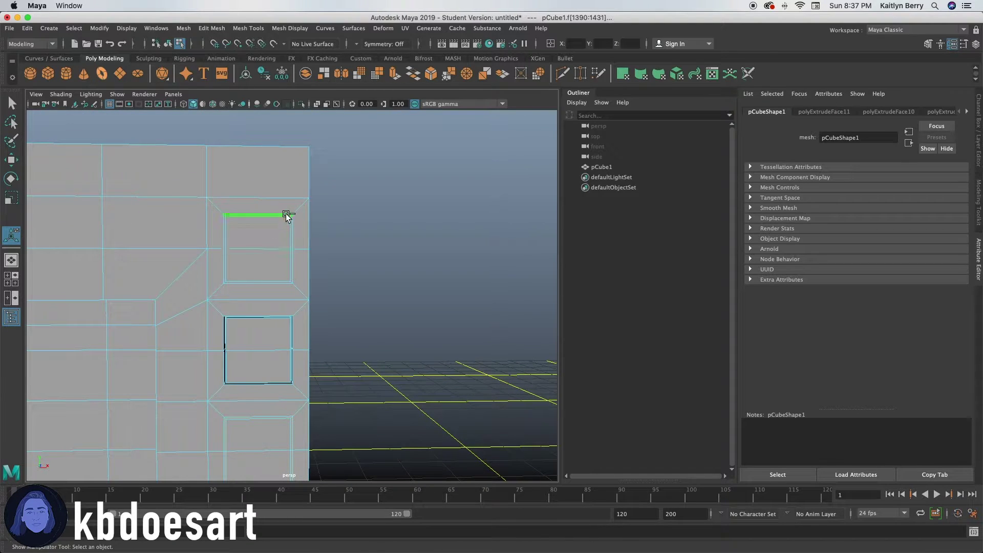
{"action": "left_click", "coordinate": [292, 220], "text": "shift"}
{"action": "key", "text": "ctrl+e"}
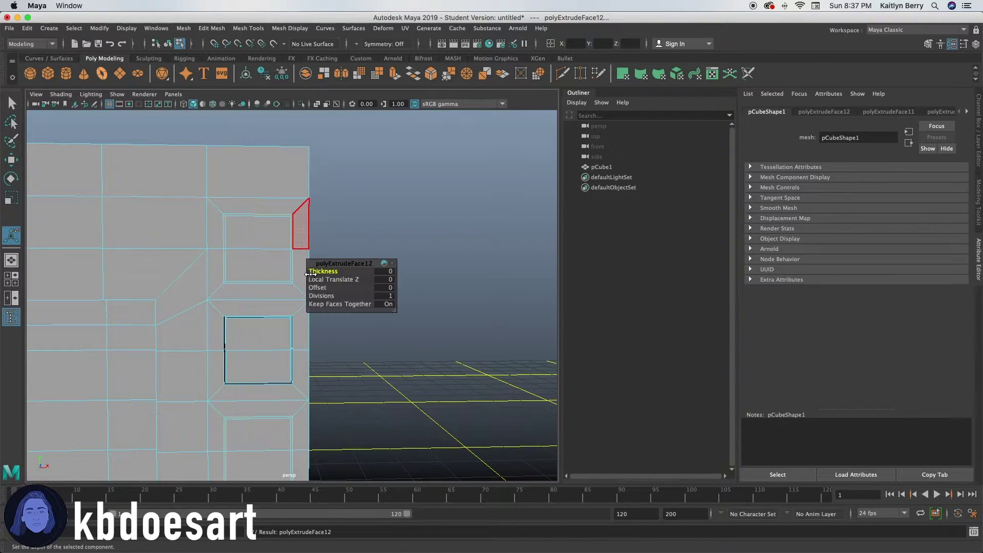
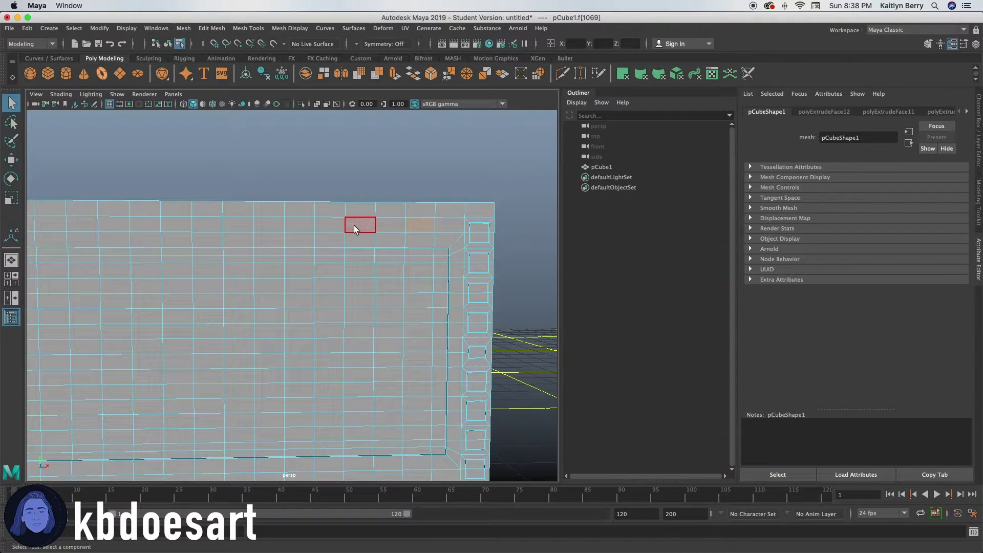
Step: Extrude two spaced faces of the top border near the right corner with an offset, and again with a 0.01 offset
{"action": "left_click", "coordinate": [355, 226], "text": "shift"}
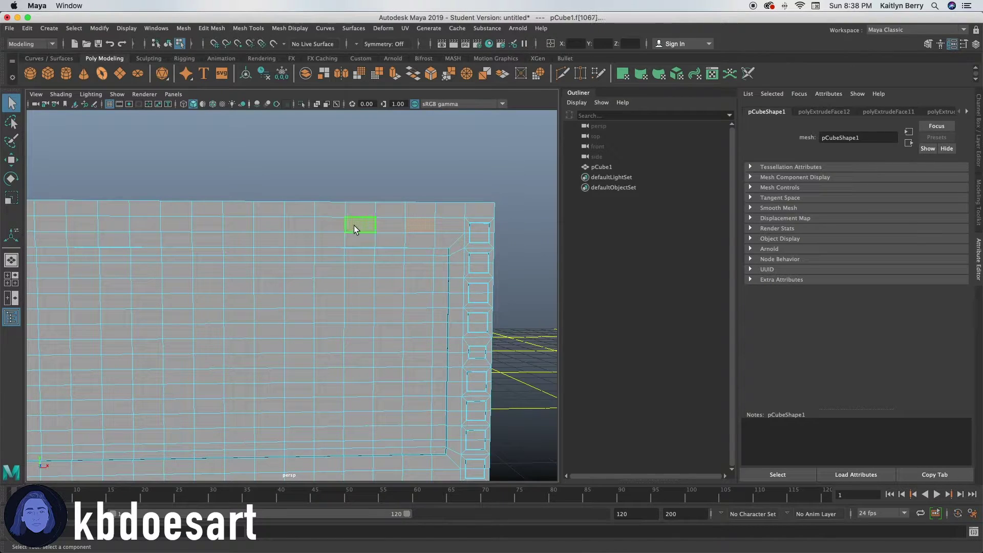
{"action": "key", "text": "ctrl+e"}
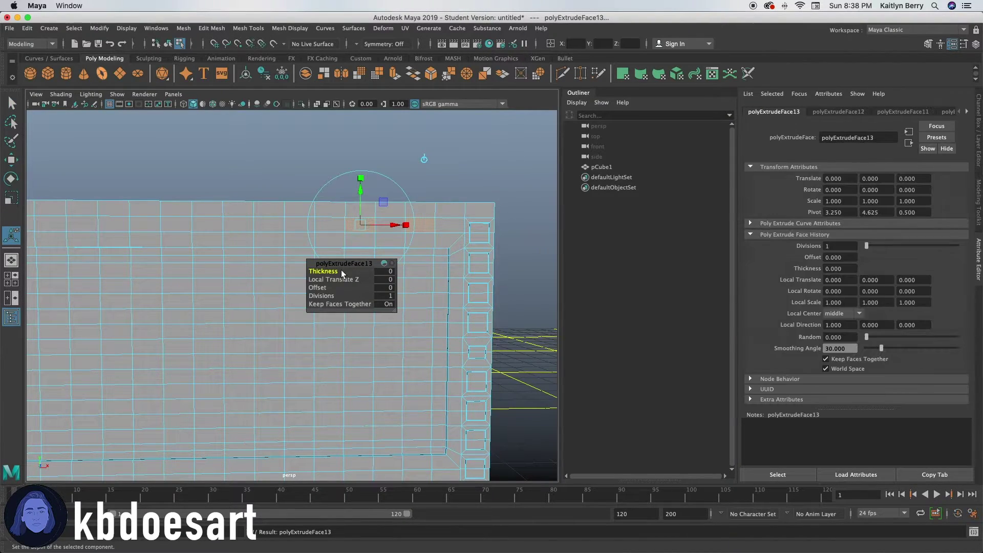
{"action": "left_click_drag", "start_coordinate": [320, 287], "coordinate": [321, 287]}
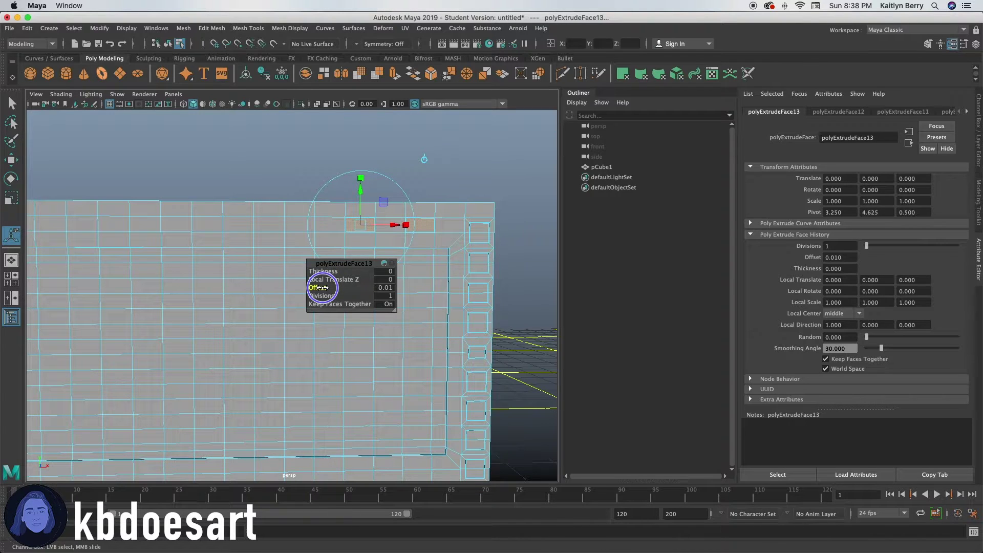
{"action": "right_click_drag", "start_coordinate": [336, 228], "coordinate": [472, 230], "text": "alt"}
{"action": "middle_click_drag", "start_coordinate": [462, 215], "coordinate": [312, 254], "text": "alt"}
{"action": "key", "text": "ctrl+e"}
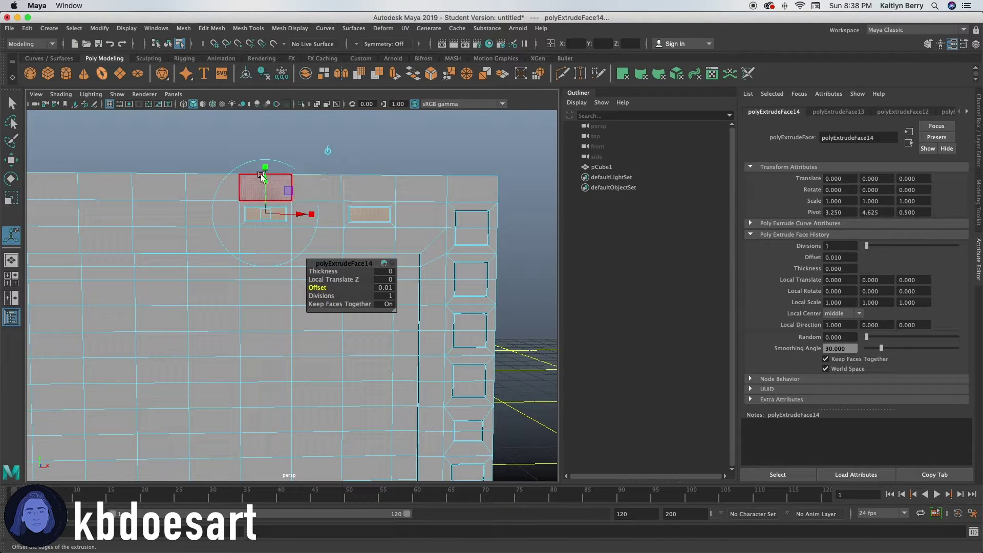
{"action": "right_click_drag", "start_coordinate": [243, 190], "coordinate": [372, 201], "text": "alt"}
{"action": "middle_click_drag", "start_coordinate": [317, 156], "coordinate": [240, 253], "text": "alt"}
{"action": "right_click_drag", "start_coordinate": [239, 252], "coordinate": [389, 254], "text": "alt"}
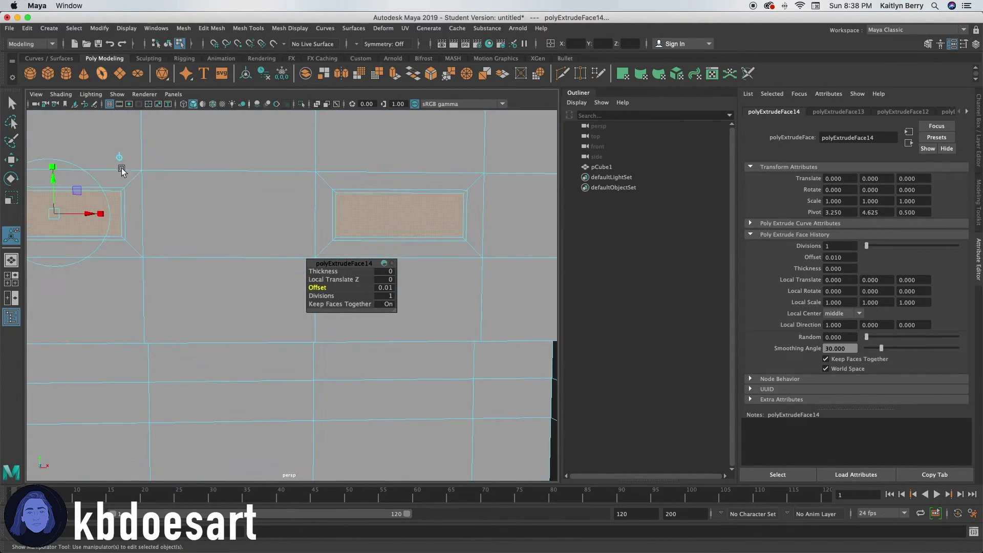
Step: Select the narrow face rings around the two top-border insets near the right corner and extrude them with a thickness of -0.15
{"action": "left_click", "coordinate": [117, 188]}
{"action": "double_click", "coordinate": [123, 193], "text": "shift"}
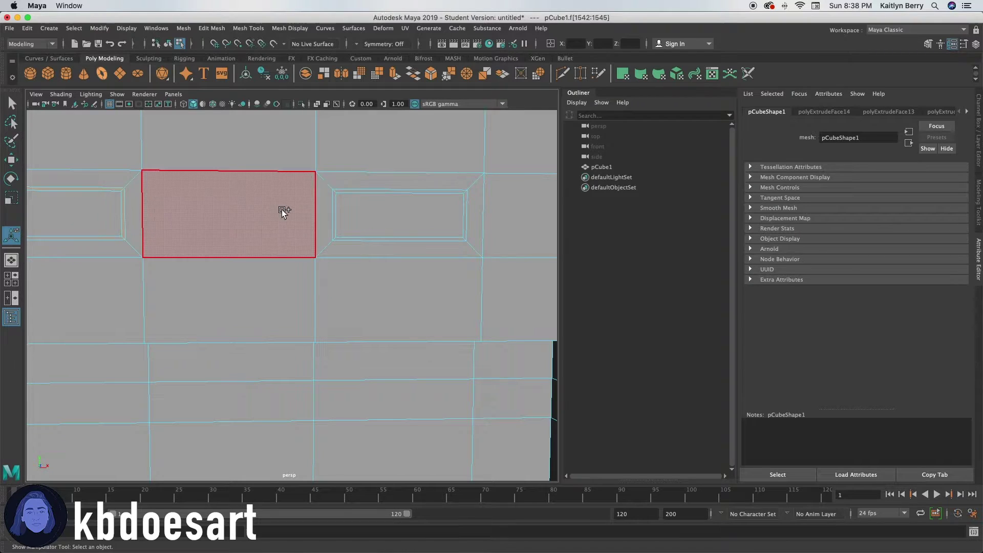
{"action": "left_click", "coordinate": [335, 206], "text": "shift"}
{"action": "left_click", "coordinate": [347, 192], "text": "shift"}
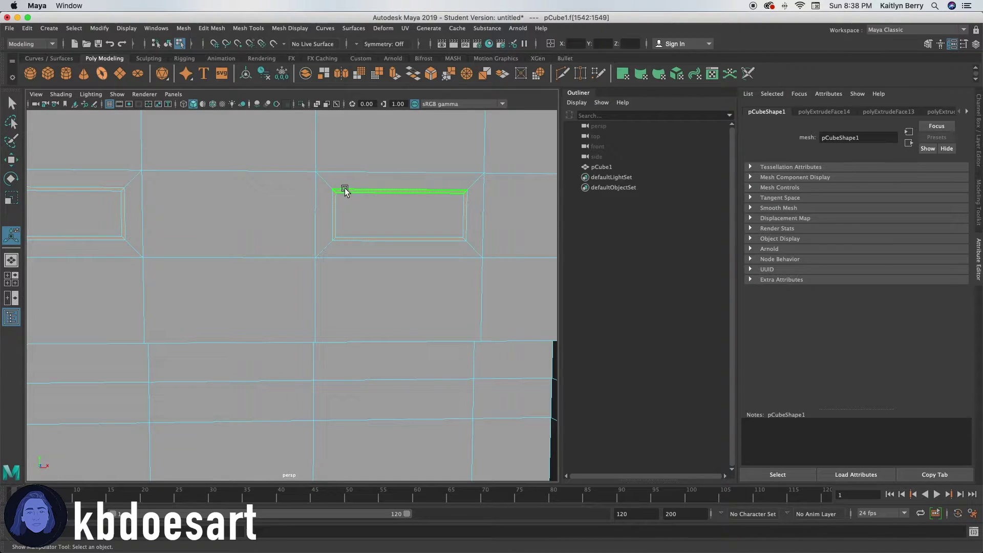
{"action": "key", "text": "ctrl+e"}
{"action": "left_click_drag", "start_coordinate": [332, 271], "coordinate": [325, 271]}
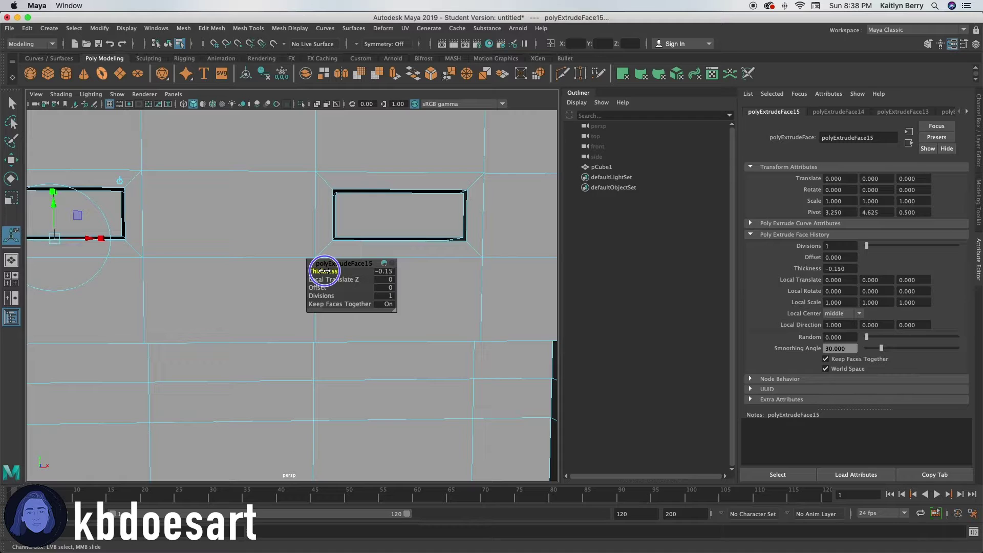
Step: Extrude the face between the two top-border insets with an offset, and again with a 0.01 offset
{"action": "left_click", "coordinate": [247, 221]}
{"action": "key", "text": "ctrl+e"}
{"action": "left_click", "coordinate": [323, 287]}
{"action": "middle_click_drag", "start_coordinate": [324, 287], "coordinate": [321, 272]}
{"action": "key", "text": "ctrl+e"}
{"action": "left_click", "coordinate": [318, 271]}
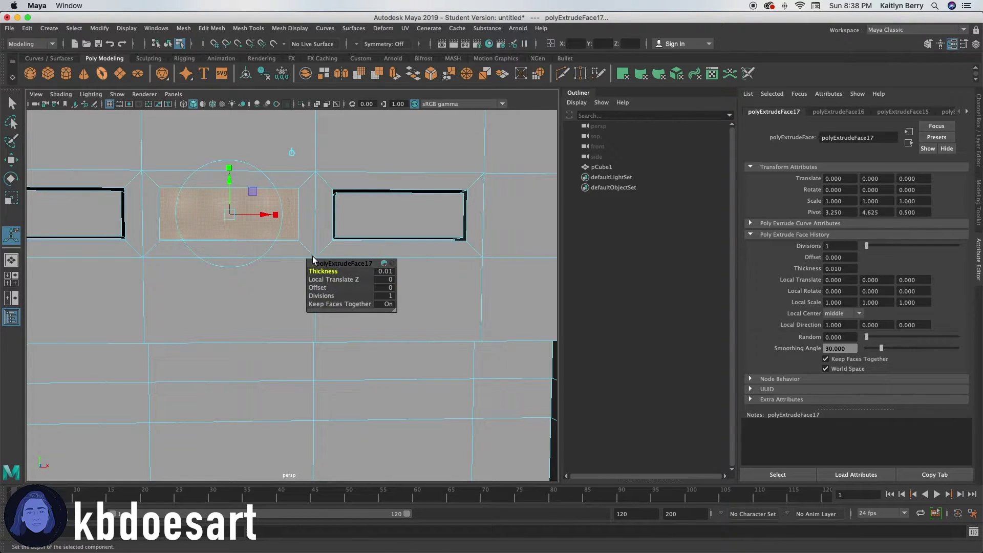
{"action": "left_click", "coordinate": [320, 287]}
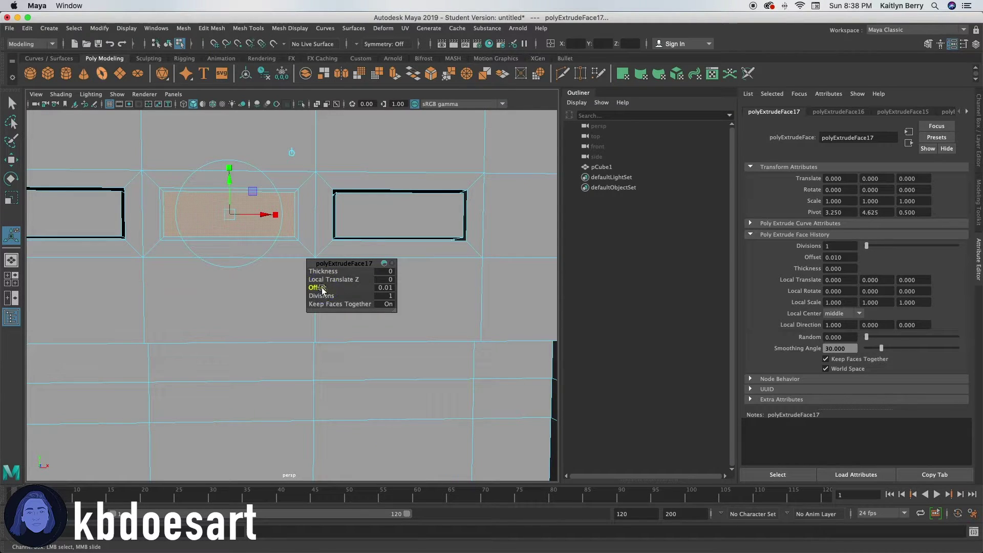
Step: Select the face ring around the middle top-border inset and extrude it with a thickness of -0.1
{"action": "left_click", "coordinate": [295, 197]}
{"action": "left_click", "coordinate": [294, 192]}
{"action": "double_click", "coordinate": [297, 197], "text": "shift"}
{"action": "key", "text": "ctrl+e"}
{"action": "left_click", "coordinate": [327, 269]}
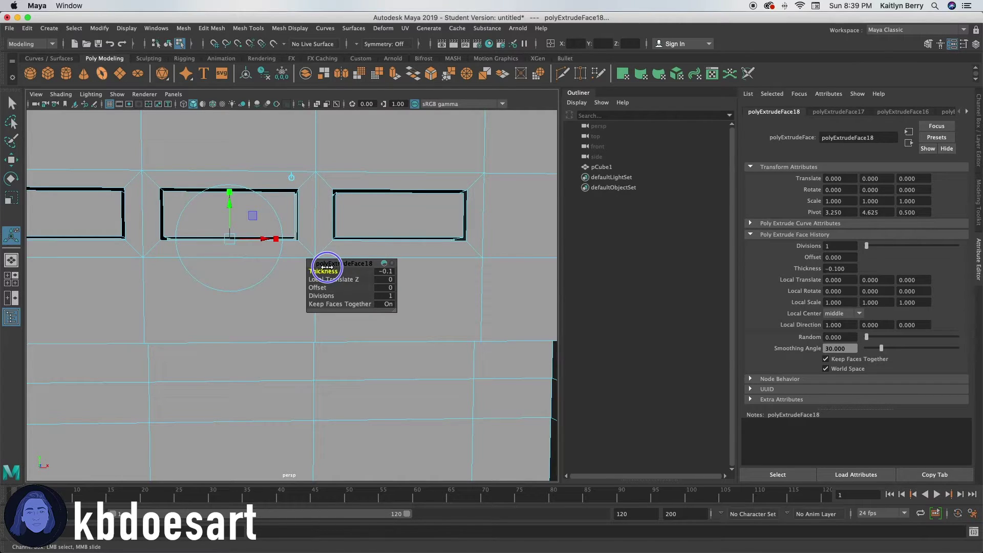
{"action": "left_click_drag", "start_coordinate": [326, 267], "coordinate": [409, 188]}
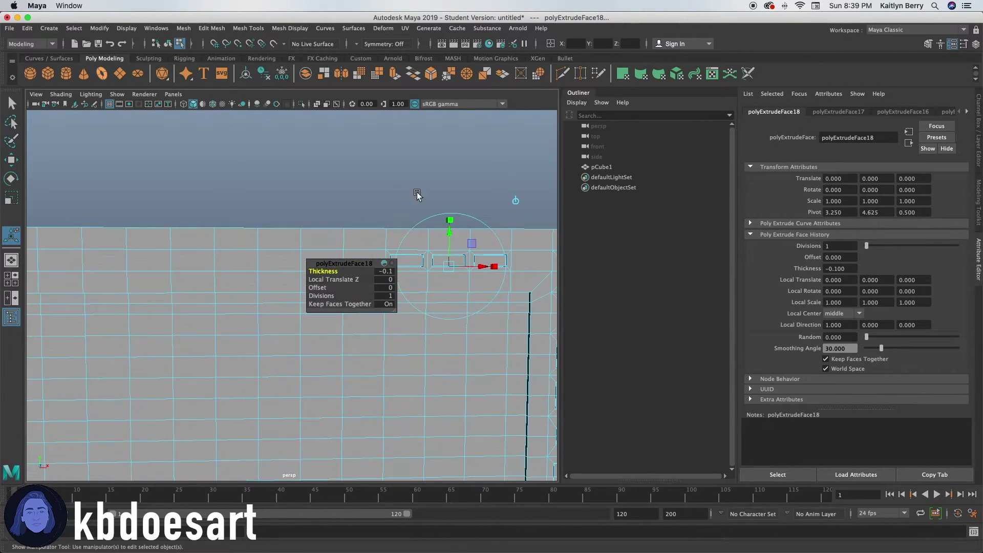
Step: Extrude a single top-border face near the left corner with a 0.1 offset and scale the inner face narrower horizontally
{"action": "right_click_drag", "start_coordinate": [410, 189], "coordinate": [235, 193], "text": "alt"}
{"action": "middle_click_drag", "start_coordinate": [235, 193], "coordinate": [287, 182], "text": "alt"}
{"action": "right_click_drag", "start_coordinate": [165, 210], "coordinate": [256, 209], "text": "alt"}
{"action": "middle_click_drag", "start_coordinate": [148, 215], "coordinate": [268, 204], "text": "alt"}
{"action": "right_click_drag", "start_coordinate": [269, 204], "coordinate": [352, 208], "text": "alt"}
{"action": "middle_click_drag", "start_coordinate": [150, 208], "coordinate": [252, 208], "text": "alt"}
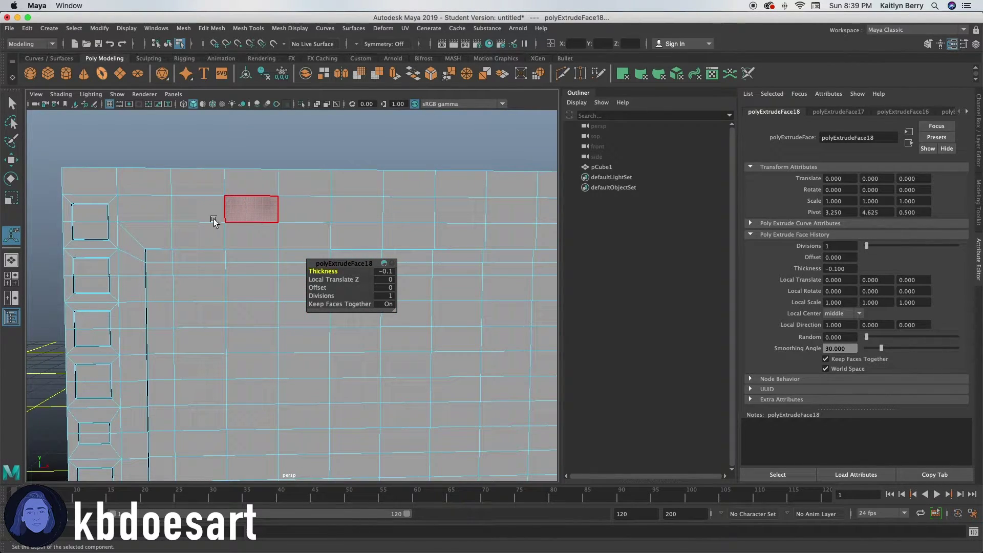
{"action": "left_click", "coordinate": [201, 209]}
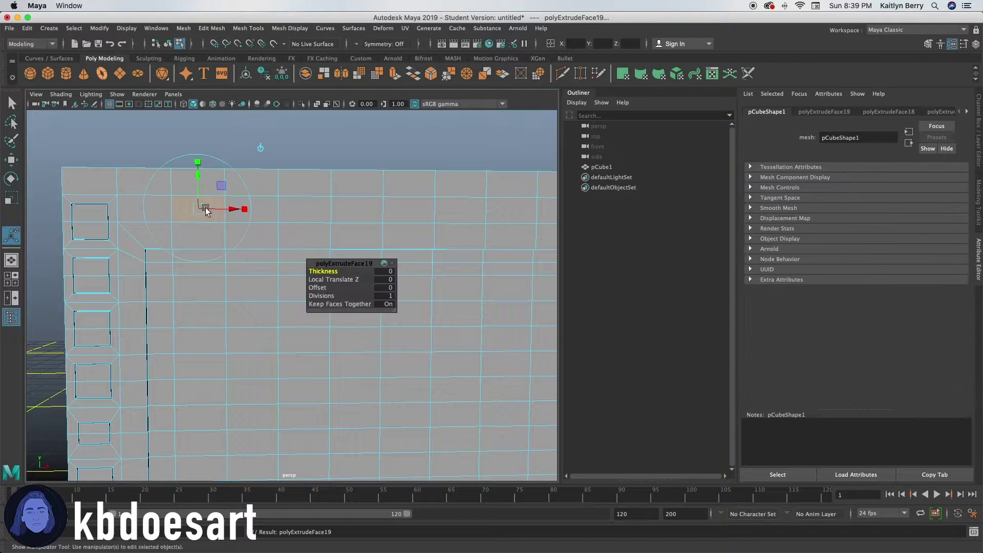
{"action": "key", "text": "ctrl+e"}
{"action": "left_click", "coordinate": [319, 287]}
{"action": "middle_click_drag", "start_coordinate": [319, 287], "coordinate": [320, 287]}
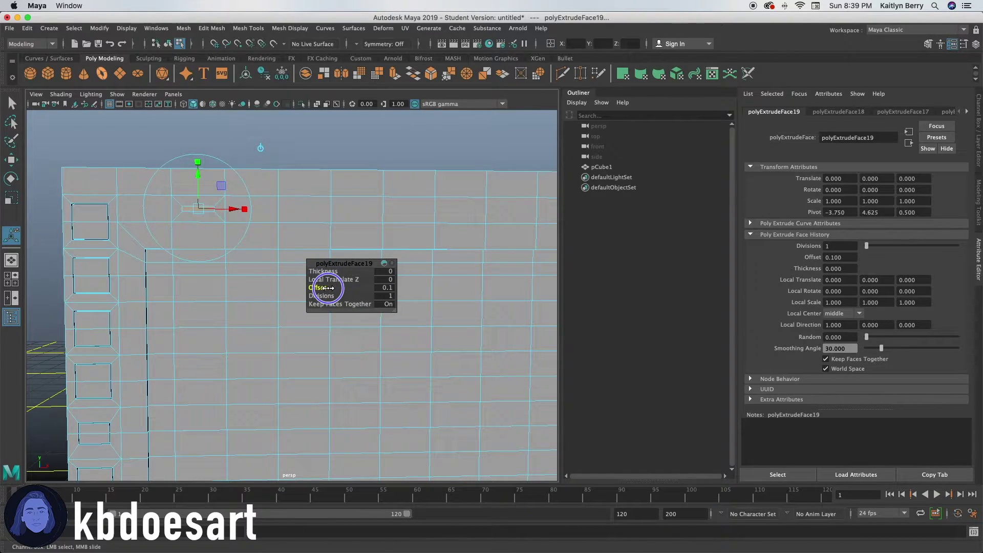
{"action": "key", "text": "r"}
{"action": "left_click_drag", "start_coordinate": [243, 209], "coordinate": [212, 206]}
Step: Extrude the small inner face near the left corner again with a 0.01 offset
{"action": "right_click_drag", "start_coordinate": [115, 201], "coordinate": [193, 198], "text": "alt"}
{"action": "middle_click_drag", "start_coordinate": [193, 197], "coordinate": [266, 267], "text": "alt"}
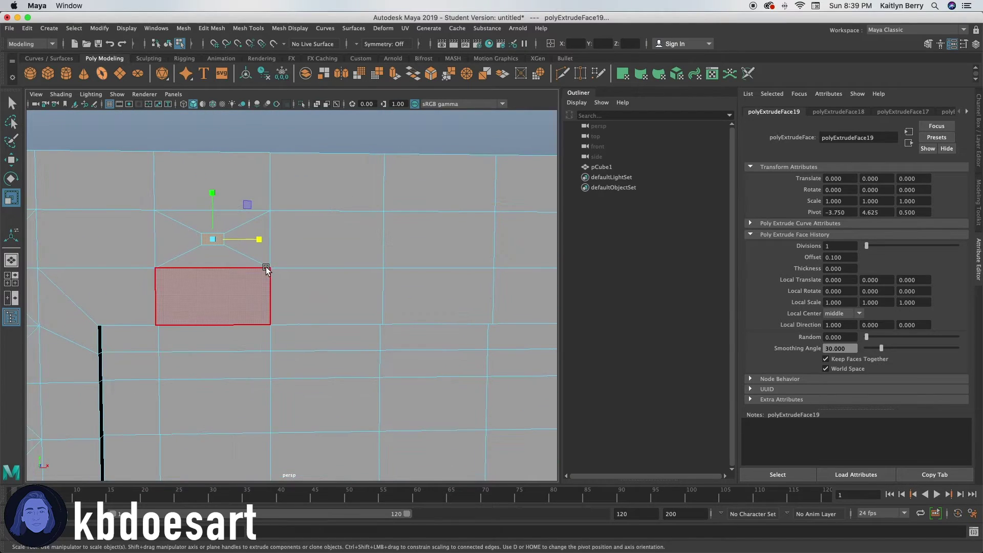
{"action": "key", "text": "ctrl+e"}
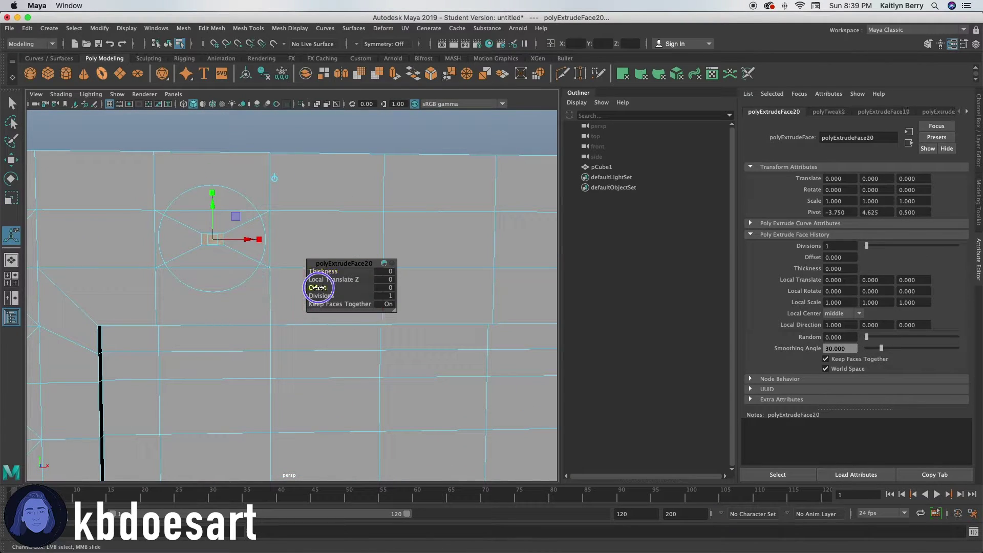
{"action": "left_click", "coordinate": [317, 288]}
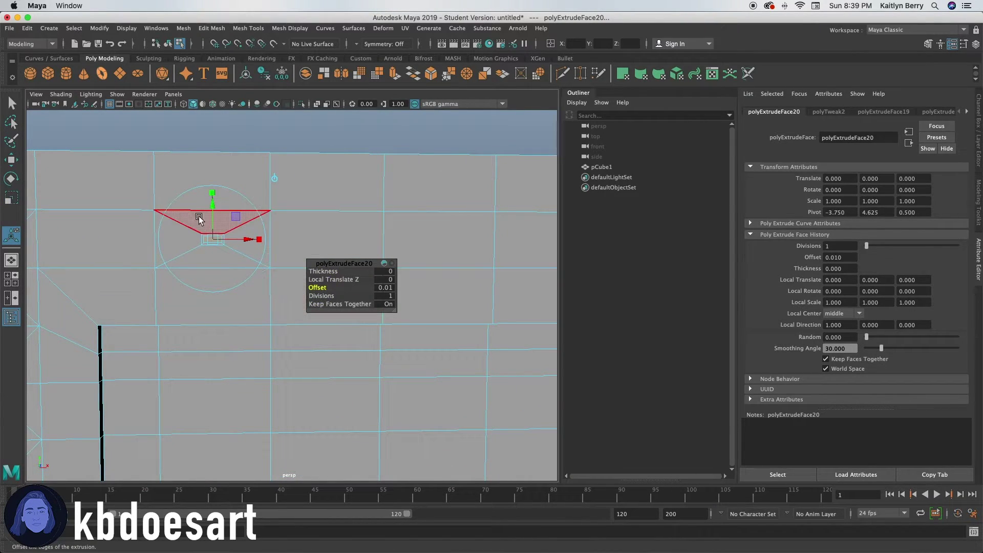
Step: Select the face ring around the small left-corner inset and extrude it inward with a thickness of about -0.16
{"action": "right_click_drag", "start_coordinate": [179, 224], "coordinate": [328, 233], "text": "alt"}
{"action": "middle_click_drag", "start_coordinate": [183, 193], "coordinate": [277, 254], "text": "alt"}
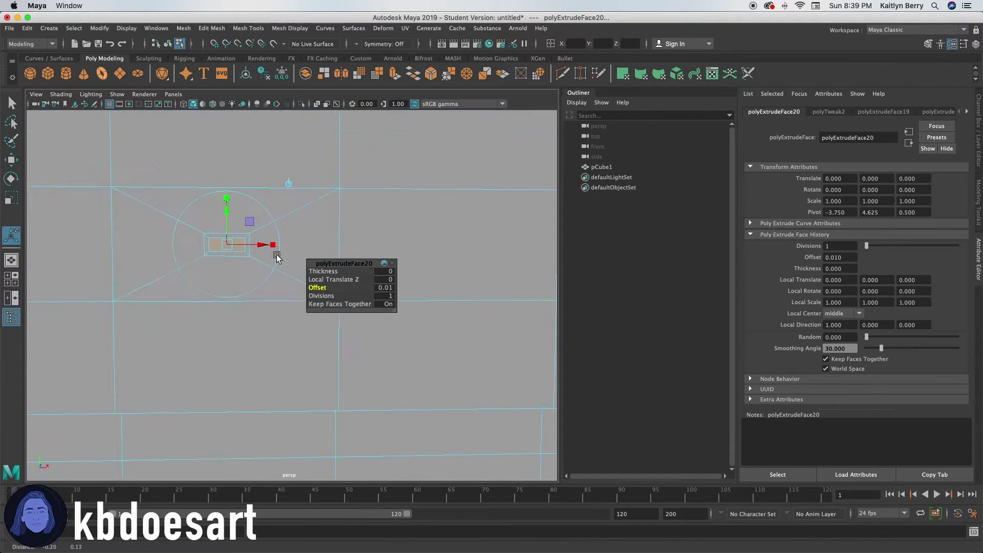
{"action": "left_click", "coordinate": [240, 234]}
{"action": "double_click", "coordinate": [248, 240], "text": "shift"}
{"action": "key", "text": "ctrl+e"}
{"action": "left_click_drag", "start_coordinate": [330, 271], "coordinate": [318, 270]}
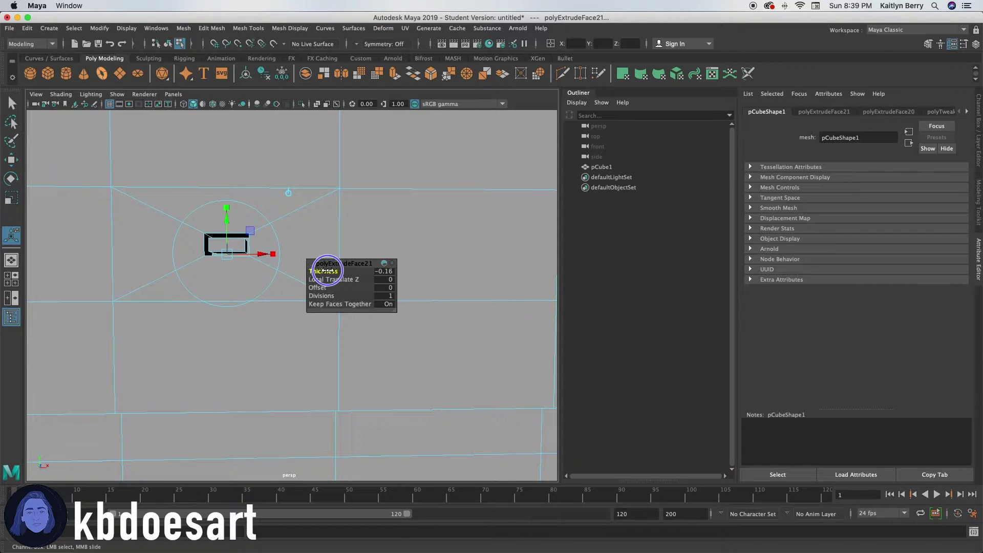
Step: Extrude the neighbouring top-border face with a 0.1 offset, narrow it horizontally, and extrude it again with a 0.01 offset
{"action": "left_click", "coordinate": [446, 232]}
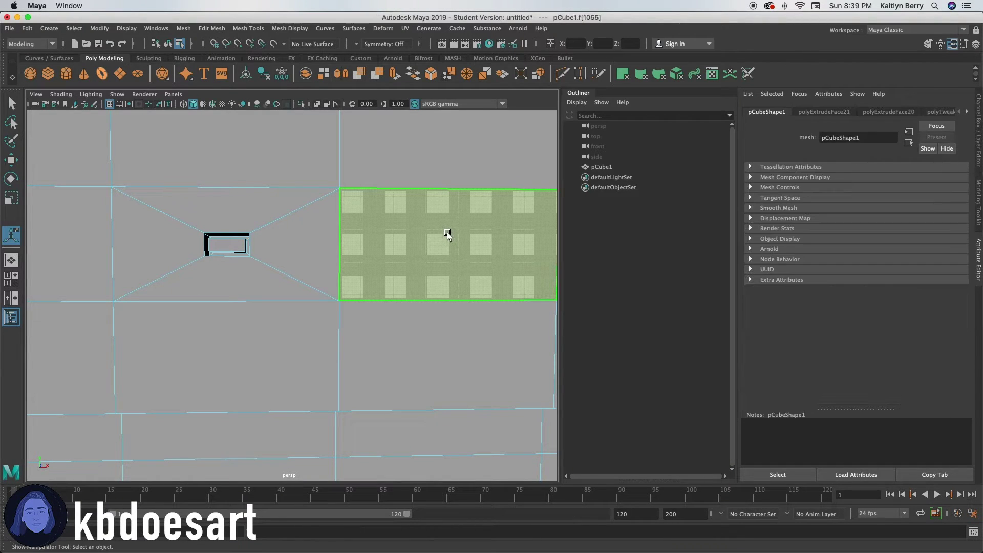
{"action": "key", "text": "ctrl+e"}
{"action": "left_click_drag", "start_coordinate": [317, 287], "coordinate": [330, 284]}
{"action": "key", "text": "r"}
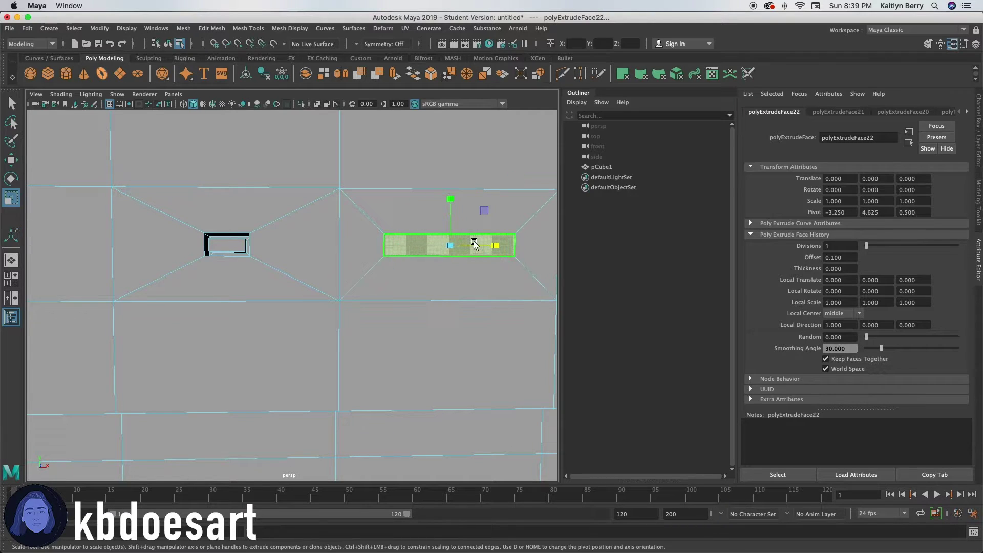
{"action": "left_click_drag", "start_coordinate": [496, 248], "coordinate": [465, 246]}
{"action": "key", "text": "ctrl+e"}
{"action": "left_click_drag", "start_coordinate": [319, 288], "coordinate": [323, 288]}
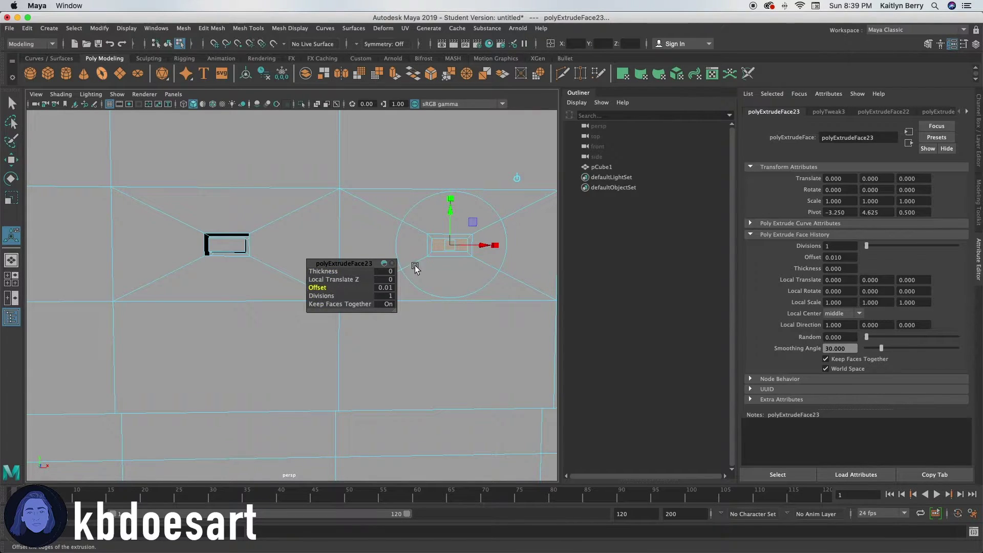
Step: Select the face ring around the second small left-corner inset and extrude it inward as a groove
{"action": "left_click", "coordinate": [469, 237]}
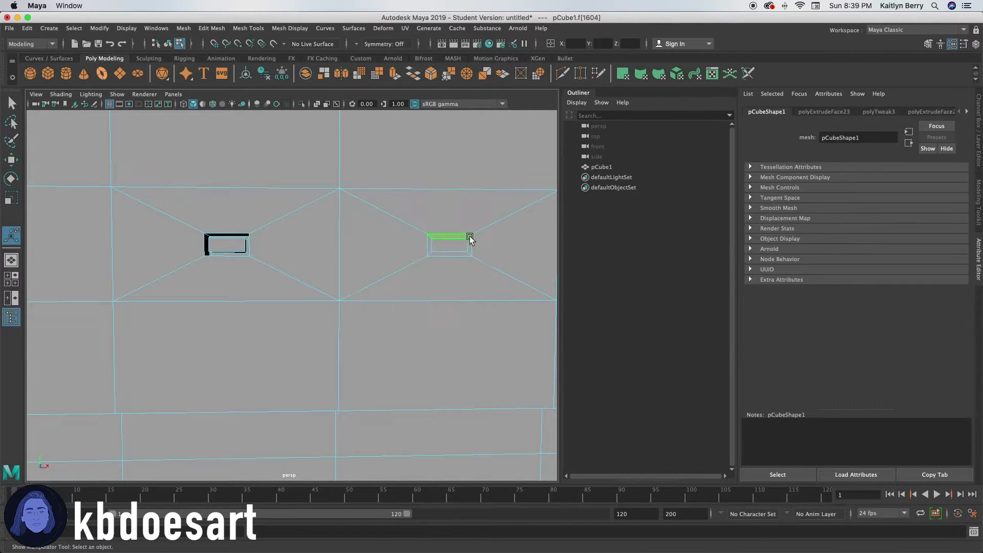
{"action": "key", "text": "ctrl+e"}
{"action": "left_click_drag", "start_coordinate": [326, 269], "coordinate": [331, 267]}
{"action": "left_click", "coordinate": [338, 260]}
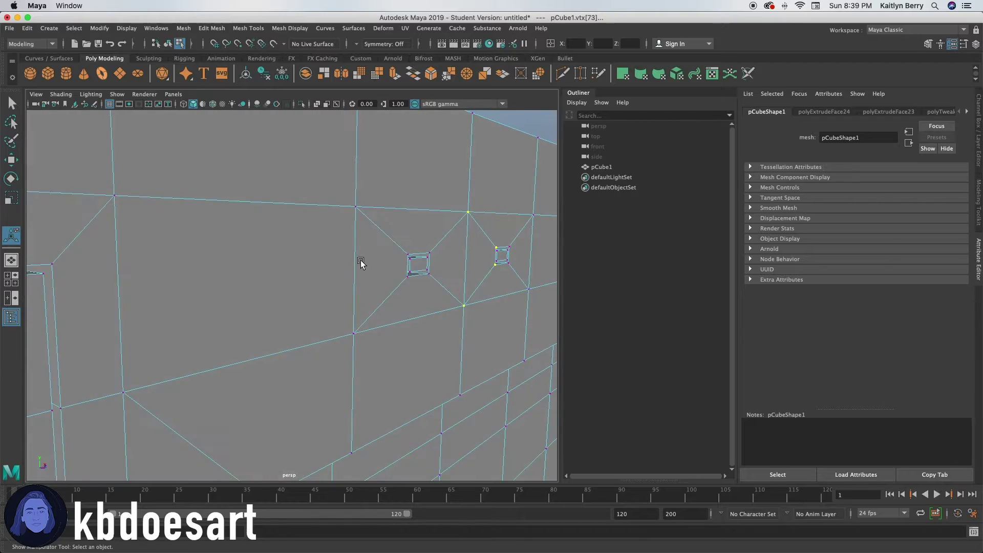
Step: Return the panel to object mode and show it without smoothing
{"action": "key", "text": "q"}
{"action": "right_click_drag", "start_coordinate": [357, 260], "coordinate": [121, 279]}
{"action": "left_click_drag", "start_coordinate": [469, 307], "coordinate": [317, 297], "text": "alt"}
{"action": "scroll", "coordinate": [389, 284], "scroll_direction": "up", "scroll_amount": 3}
{"action": "scroll", "coordinate": [389, 284], "scroll_direction": "down", "scroll_amount": 6}
{"action": "left_click_drag", "start_coordinate": [417, 340], "coordinate": [420, 297], "text": "alt"}
{"action": "key", "text": "1"}
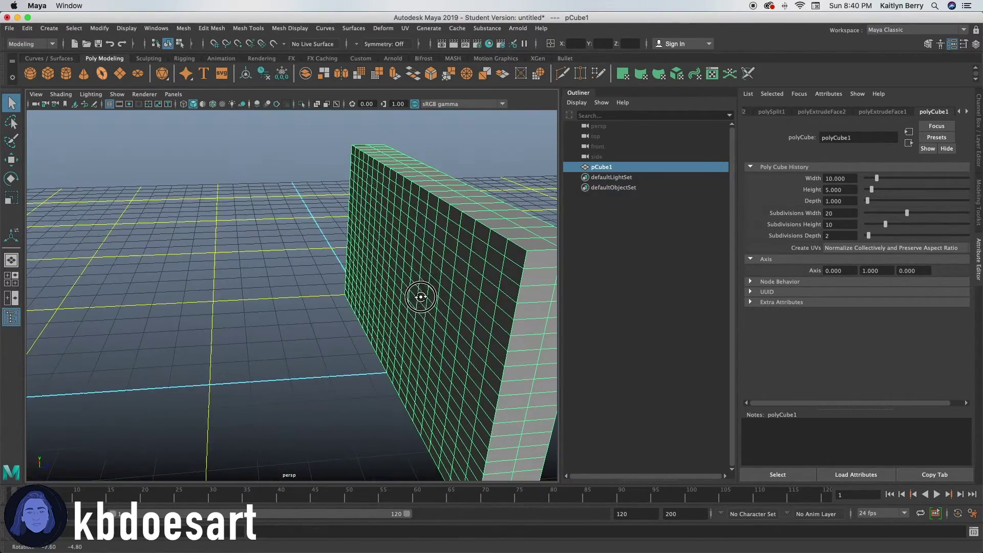
Step: Switch to edge selection and select the perimeter edges of the panel's back face
{"action": "right_click_drag", "start_coordinate": [443, 199], "coordinate": [440, 173]}
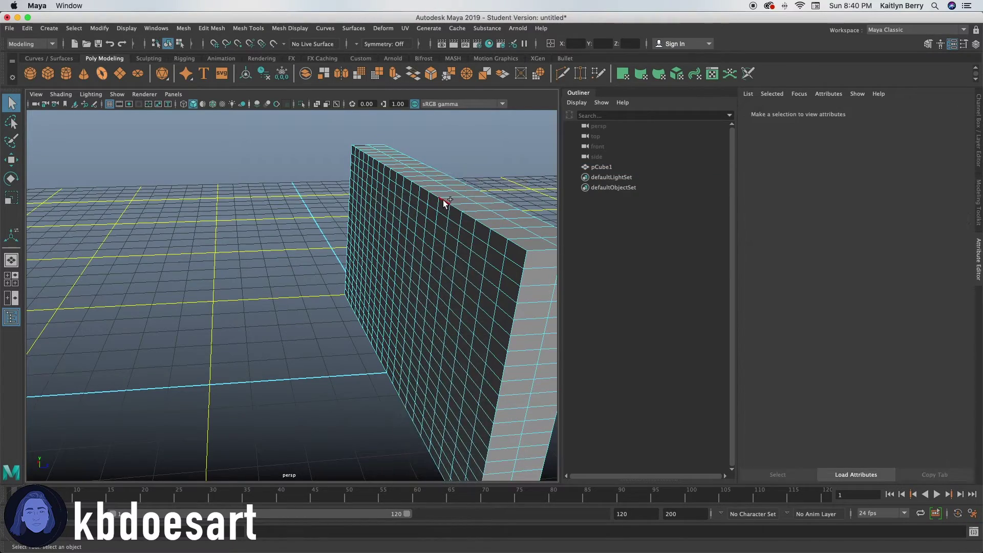
{"action": "double_click", "coordinate": [444, 200]}
{"action": "left_click", "coordinate": [514, 294], "text": "shift"}
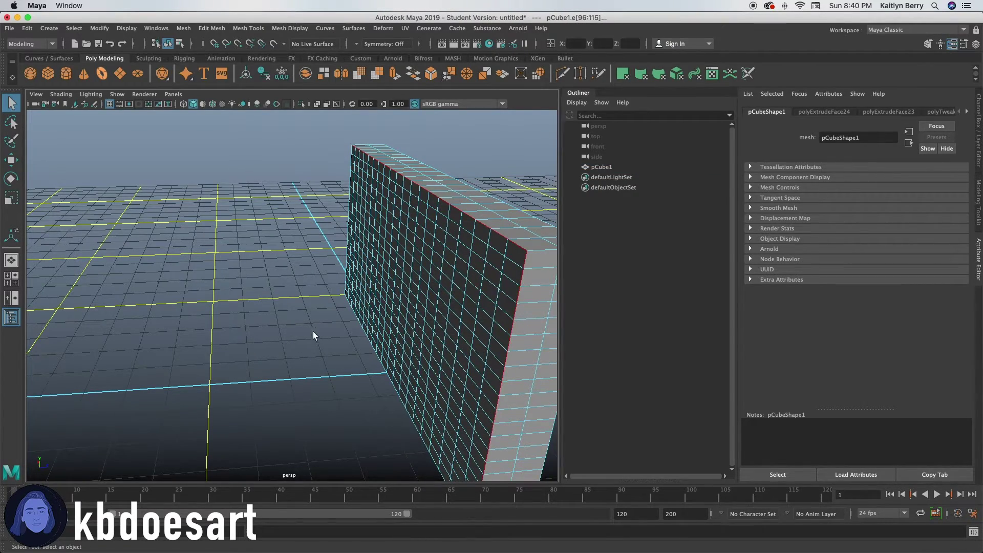
{"action": "left_click_drag", "start_coordinate": [314, 332], "coordinate": [368, 303], "text": "alt"}
{"action": "left_click_drag", "start_coordinate": [387, 367], "coordinate": [116, 274], "text": "alt"}
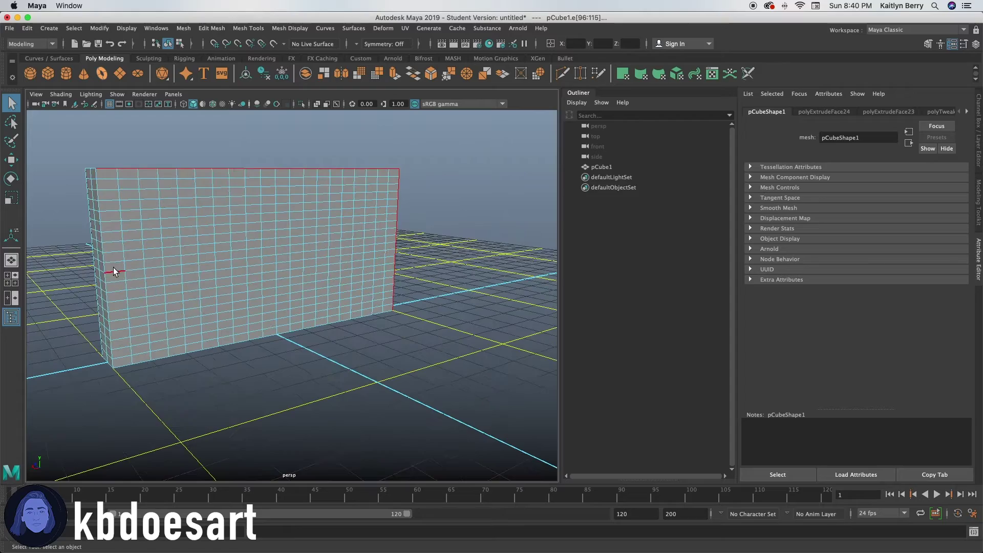
{"action": "left_click_drag", "start_coordinate": [271, 336], "coordinate": [317, 330], "text": "alt"}
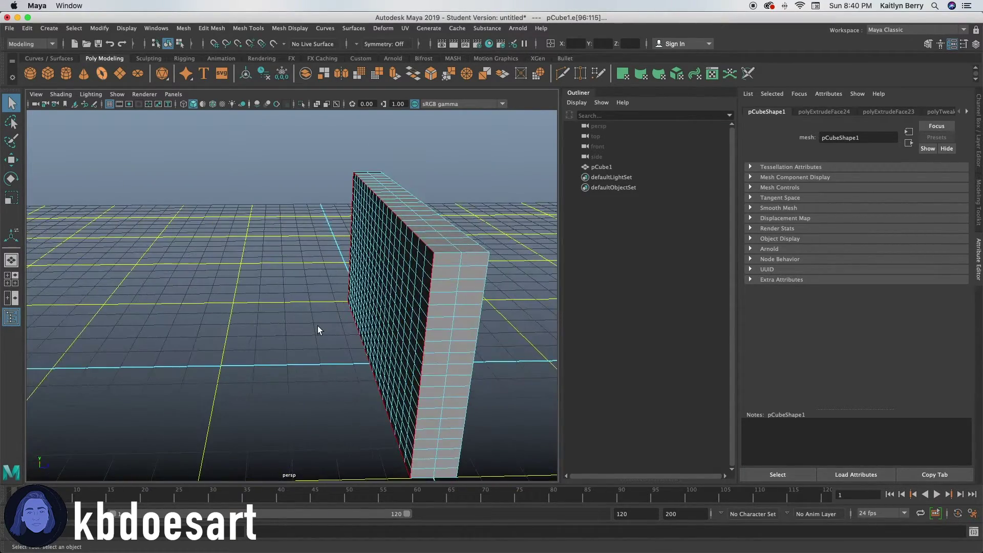
Step: Bevel the selected back perimeter edges with a fraction of about 0.62
{"action": "key", "text": "ctrl+b"}
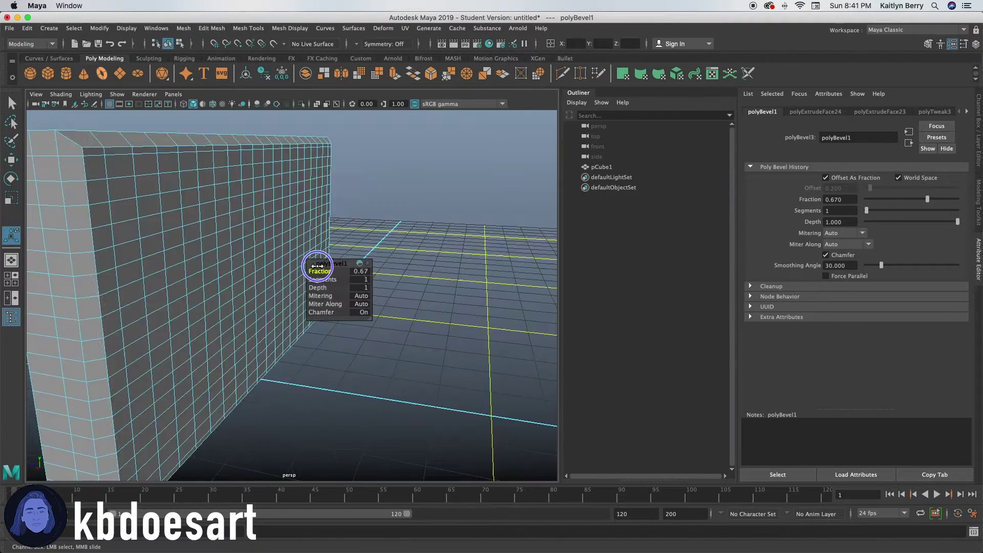
{"action": "left_click_drag", "start_coordinate": [314, 266], "coordinate": [316, 265]}
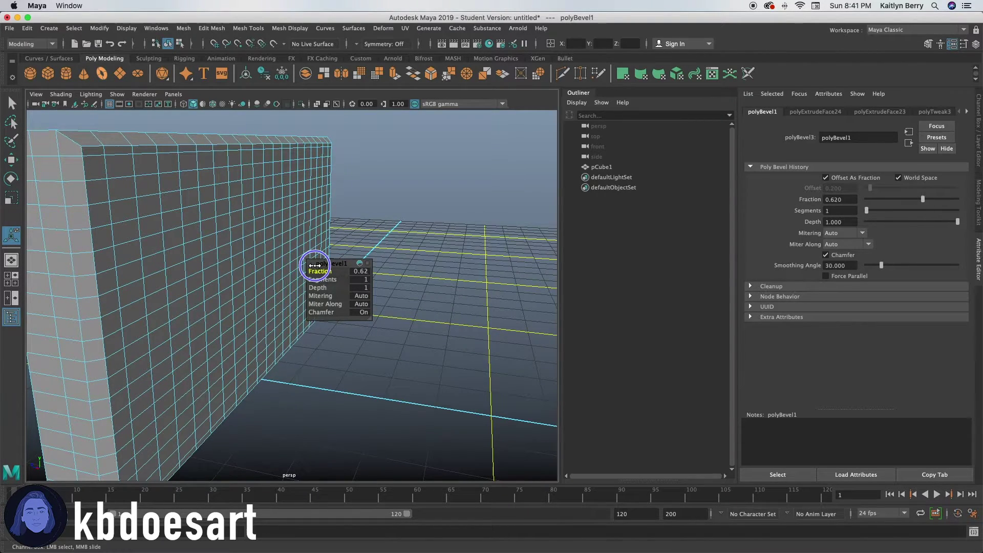
{"action": "left_click", "coordinate": [287, 240]}
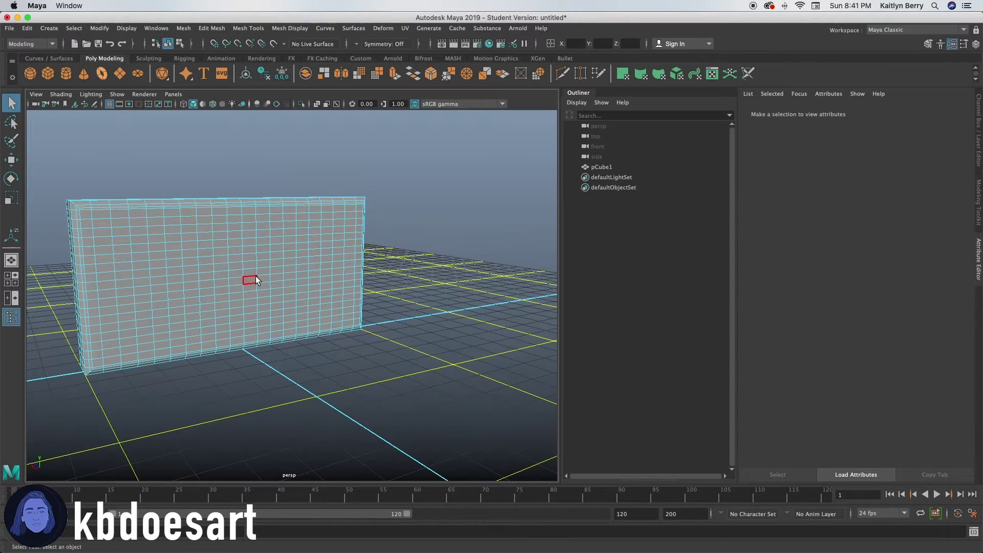
Step: Add a polygon cylinder, scale its width and depth to about 0.57, and move it beside the panel's base
{"action": "right_click_drag", "start_coordinate": [207, 287], "coordinate": [250, 293], "text": "alt"}
{"action": "middle_click_drag", "start_coordinate": [250, 293], "coordinate": [290, 285], "text": "alt"}
{"action": "left_click", "coordinate": [68, 72]}
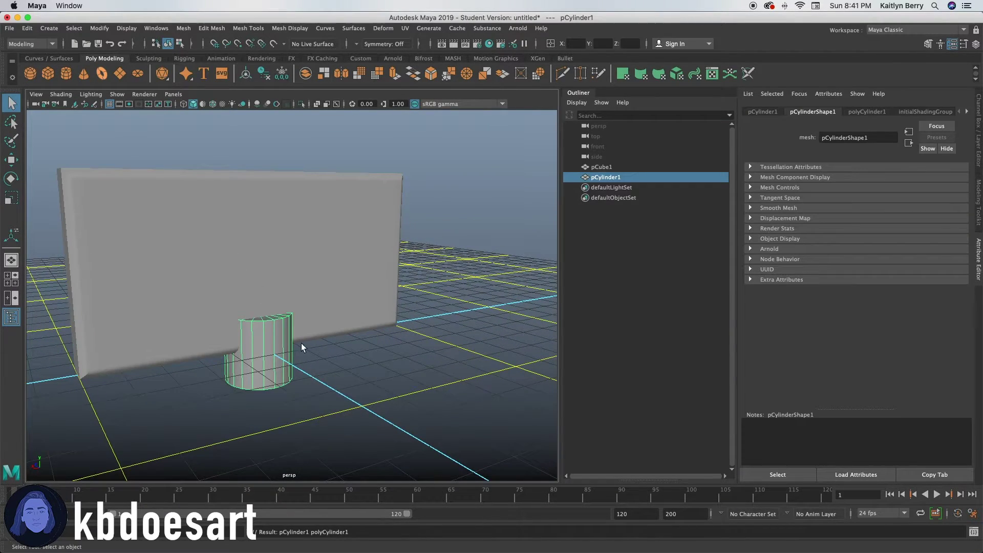
{"action": "key", "text": "r"}
{"action": "left_click_drag", "start_coordinate": [216, 350], "coordinate": [262, 373]}
{"action": "key", "text": "w"}
{"action": "key", "text": "r"}
{"action": "key", "text": "3"}
{"action": "key", "text": "1"}
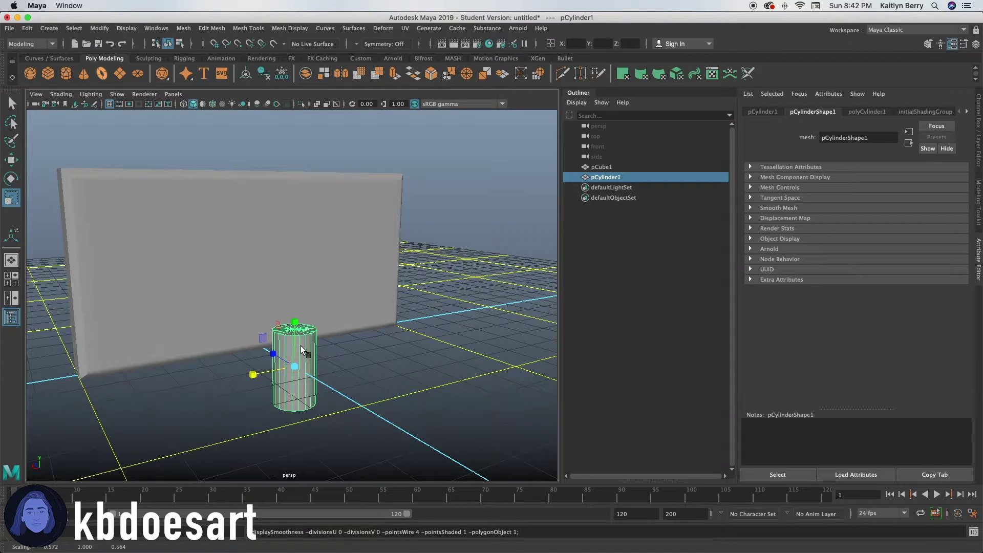
{"action": "key", "text": "e"}
{"action": "left_click_drag", "start_coordinate": [274, 335], "coordinate": [299, 328]}
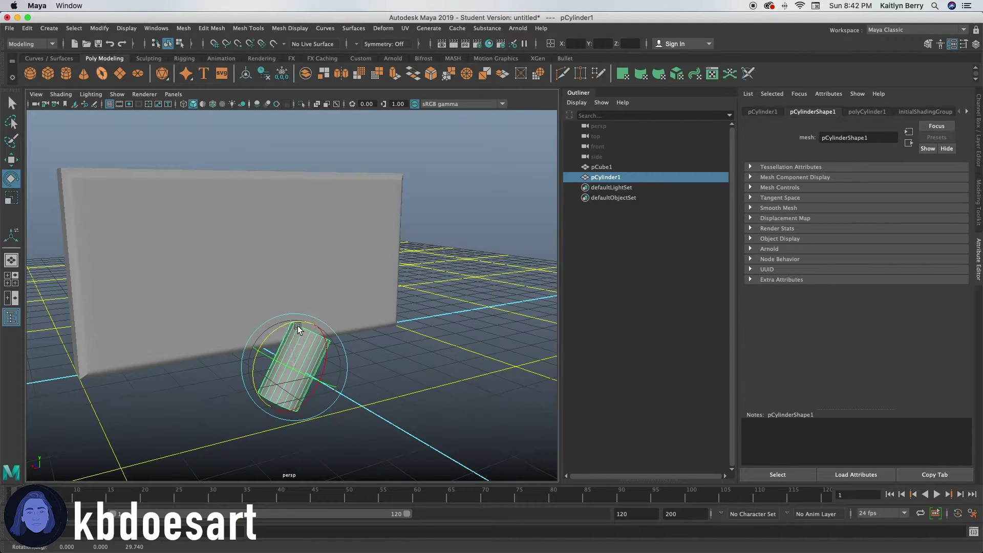
{"action": "key", "text": "z"}
Step: Move the cylinder closer to the middle of the panel's base and tilt it about the X axis
{"action": "key", "text": "w"}
{"action": "left_click_drag", "start_coordinate": [278, 355], "coordinate": [272, 312]}
{"action": "key", "text": "e"}
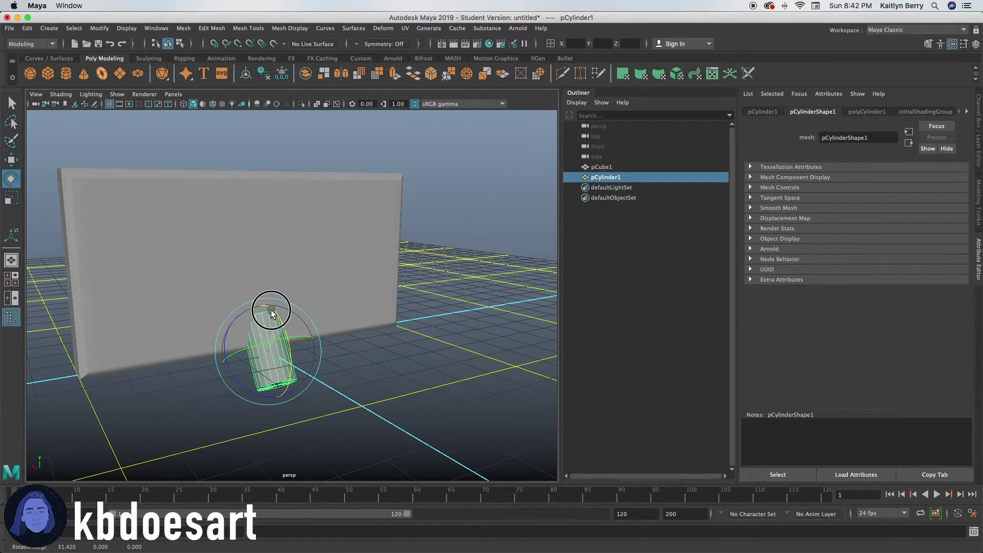
{"action": "left_click_drag", "start_coordinate": [192, 341], "coordinate": [164, 340], "text": "alt"}
{"action": "key", "text": "r"}
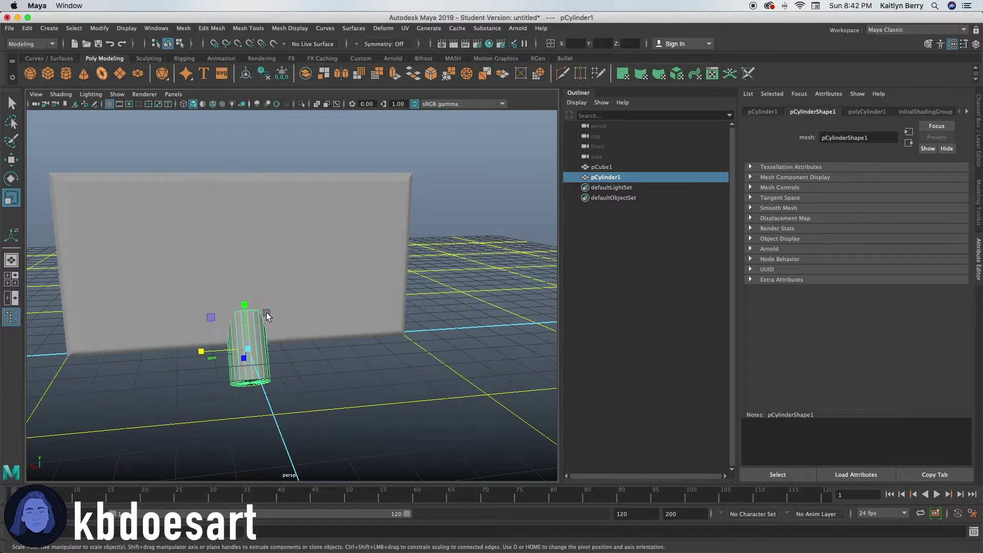
{"action": "key", "text": "w"}
{"action": "left_click_drag", "start_coordinate": [243, 301], "coordinate": [216, 377], "text": "alt"}
{"action": "key", "text": "e"}
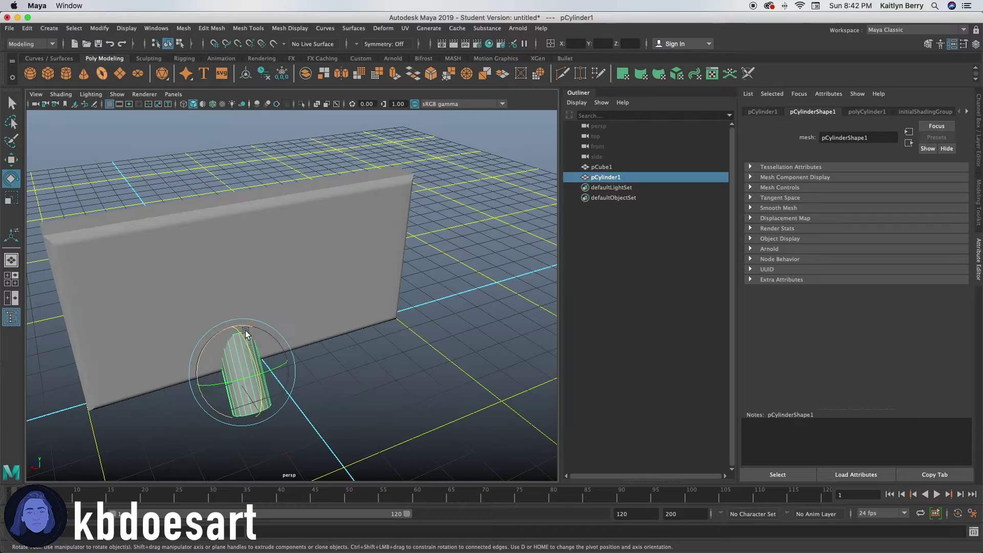
{"action": "left_click_drag", "start_coordinate": [247, 322], "coordinate": [520, 354]}
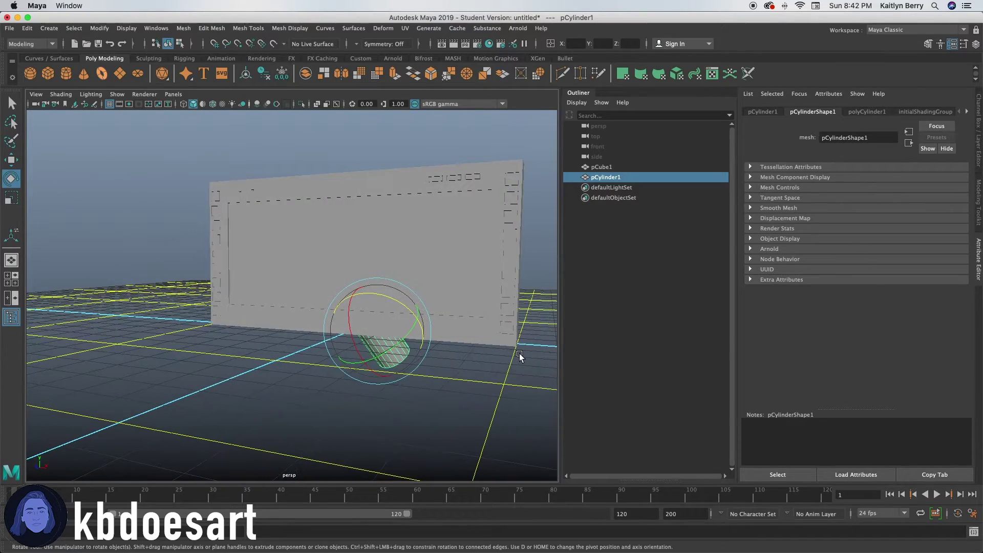
Step: Duplicate the tilted cylinder at the panel's base
{"action": "key", "text": "r"}
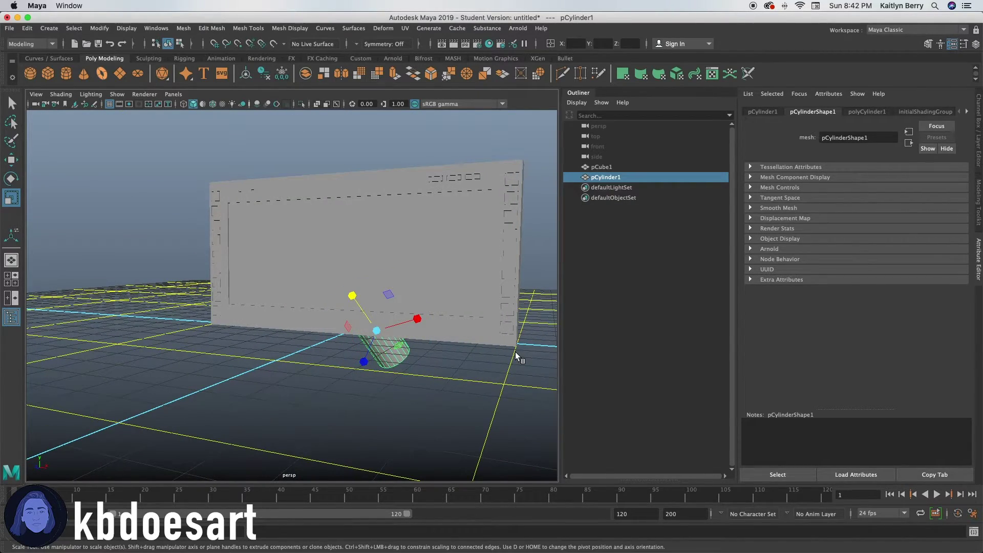
{"action": "left_click_drag", "start_coordinate": [456, 364], "coordinate": [252, 341], "text": "alt"}
{"action": "mouse_move", "coordinate": [245, 375]}
{"action": "left_mouse_down", "text": "alt"}
{"action": "mouse_move", "coordinate": [270, 392]}
{"action": "mouse_move", "coordinate": [267, 352]}
{"action": "mouse_move", "coordinate": [277, 377]}
{"action": "mouse_move", "coordinate": [313, 358]}
{"action": "mouse_move", "coordinate": [384, 358]}
{"action": "mouse_move", "coordinate": [391, 367]}
{"action": "mouse_move", "coordinate": [252, 365]}
{"action": "left_mouse_up", "text": "alt"}
{"action": "right_click_drag", "start_coordinate": [252, 364], "coordinate": [394, 358], "text": "alt"}
{"action": "middle_click_drag", "start_coordinate": [389, 361], "coordinate": [345, 330], "text": "alt"}
{"action": "right_click_drag", "start_coordinate": [292, 293], "coordinate": [290, 228]}
{"action": "left_click_drag", "start_coordinate": [381, 374], "coordinate": [302, 364], "text": "alt"}
{"action": "right_click_drag", "start_coordinate": [153, 318], "coordinate": [208, 252]}
{"action": "left_click_drag", "start_coordinate": [237, 355], "coordinate": [331, 409], "text": "alt"}
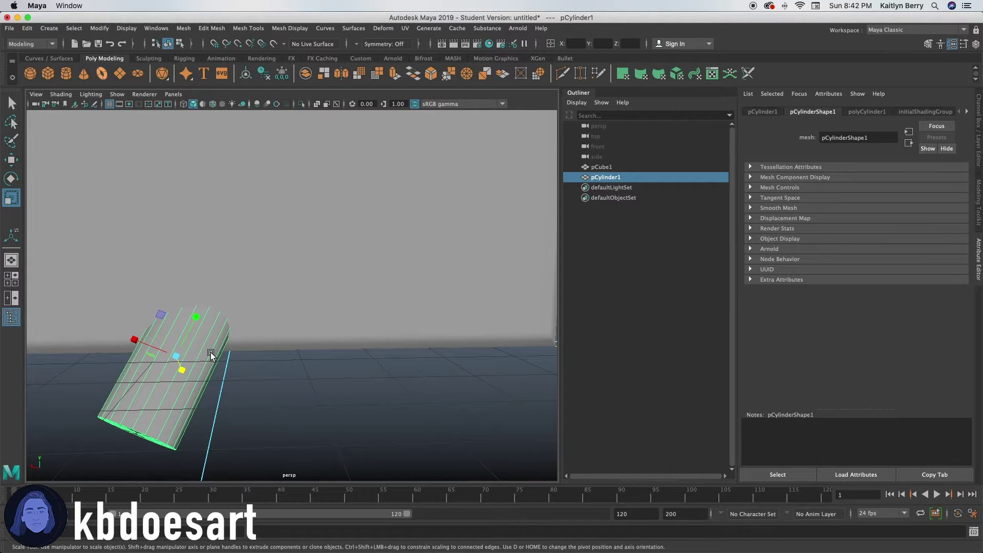
{"action": "key", "text": "super+d"}
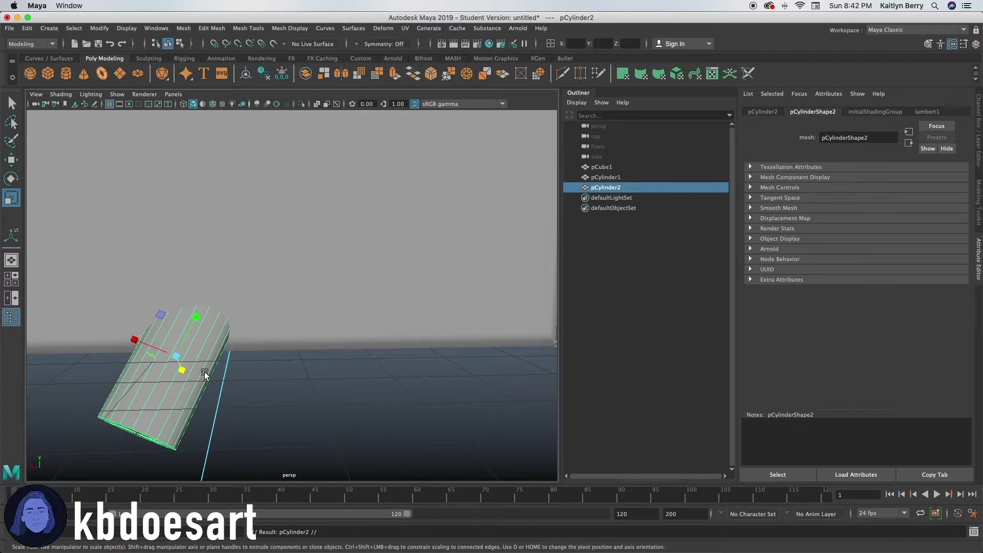
Step: Rotate and move the duplicated cylinder across the centre line so the two cylinders splay outward as a pair of stand legs
{"action": "key", "text": "e"}
{"action": "left_click_drag", "start_coordinate": [226, 358], "coordinate": [195, 302]}
{"action": "key", "text": "w"}
{"action": "left_click_drag", "start_coordinate": [138, 357], "coordinate": [272, 364]}
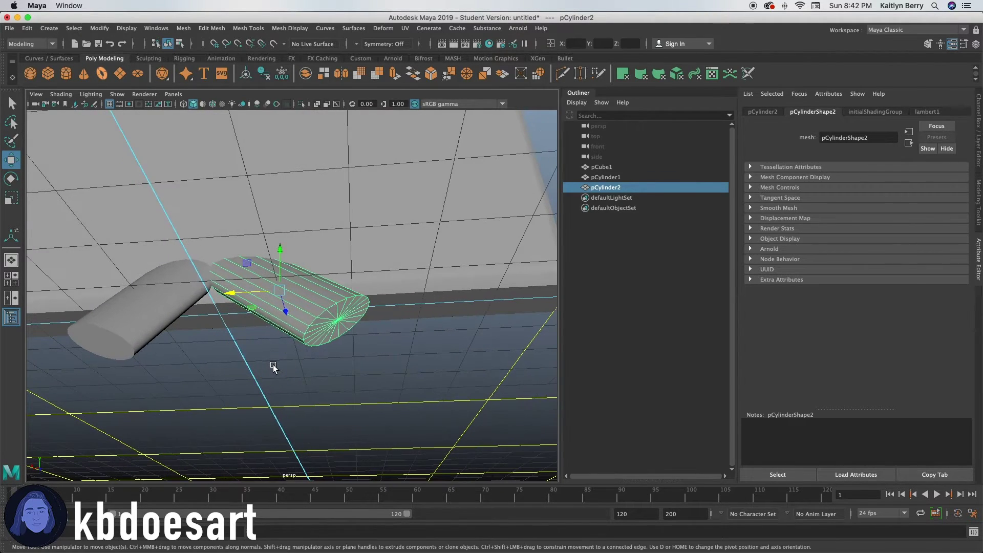
{"action": "key", "text": "e"}
{"action": "left_click_drag", "start_coordinate": [263, 279], "coordinate": [299, 340]}
{"action": "key", "text": "w"}
{"action": "right_click_drag", "start_coordinate": [323, 306], "coordinate": [323, 233]}
{"action": "right_click_drag", "start_coordinate": [272, 260], "coordinate": [289, 254]}
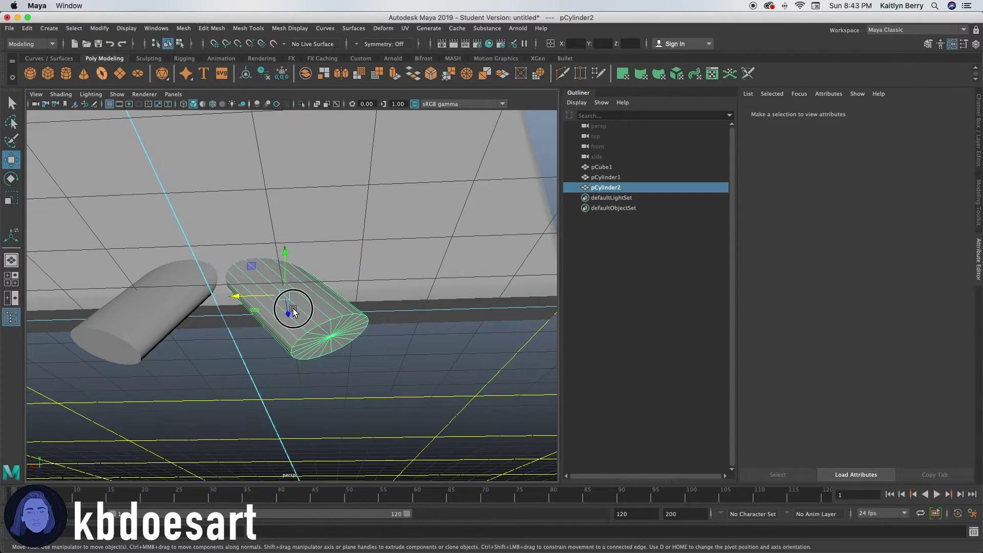
Step: Select both leg cylinders and combine them into a single mesh
{"action": "left_click", "coordinate": [188, 313], "text": "shift"}
{"action": "left_click", "coordinate": [181, 28]}
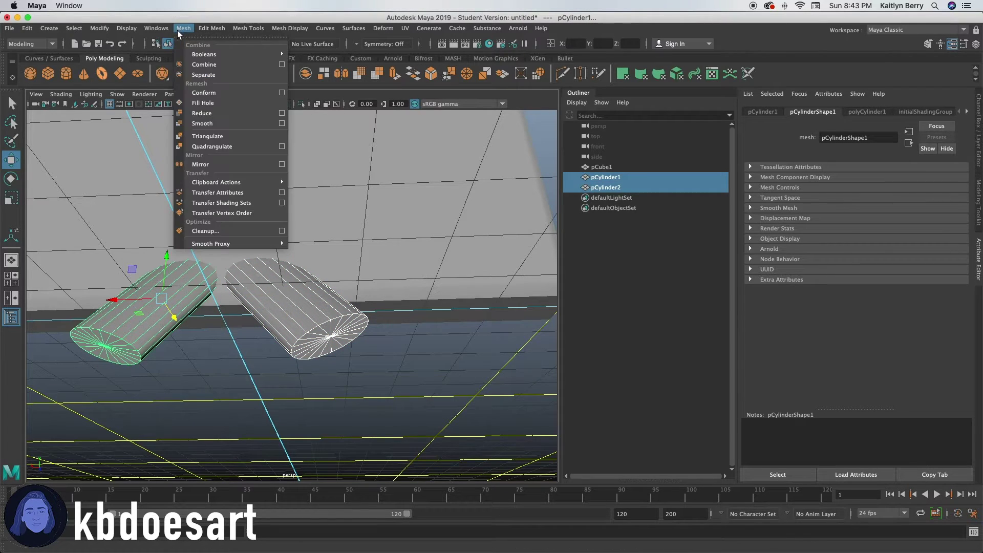
{"action": "left_click", "coordinate": [235, 66]}
Step: Select the lower end edge loop of each leg in turn and rotate it to level the feet
{"action": "right_click_drag", "start_coordinate": [330, 315], "coordinate": [337, 358]}
{"action": "double_click", "coordinate": [320, 324]}
{"action": "double_click", "coordinate": [115, 337], "text": "shift"}
{"action": "key", "text": "e"}
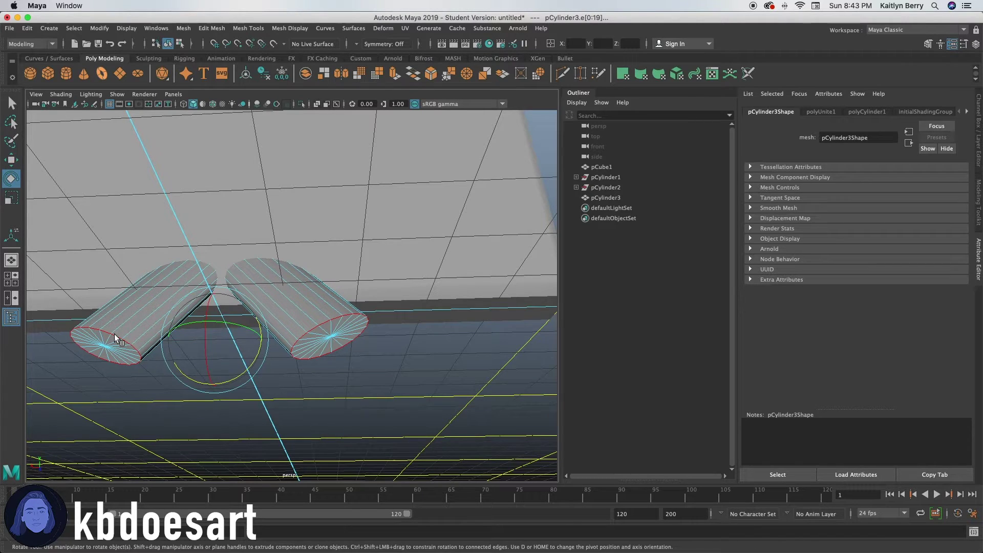
{"action": "left_click", "coordinate": [327, 402]}
{"action": "double_click", "coordinate": [111, 337]}
{"action": "left_click_drag", "start_coordinate": [135, 382], "coordinate": [422, 299]}
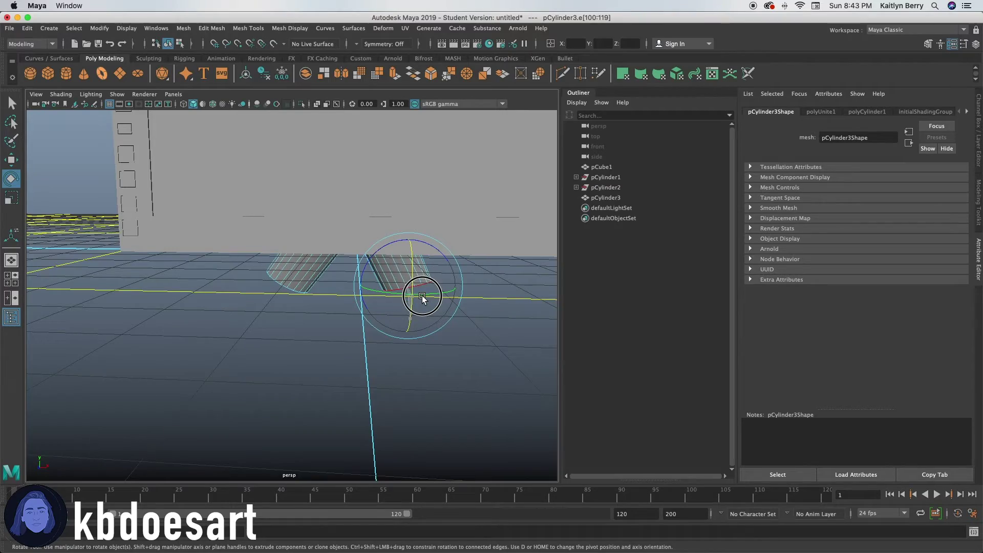
{"action": "left_click_drag", "start_coordinate": [434, 250], "coordinate": [285, 316]}
{"action": "double_click", "coordinate": [302, 298]}
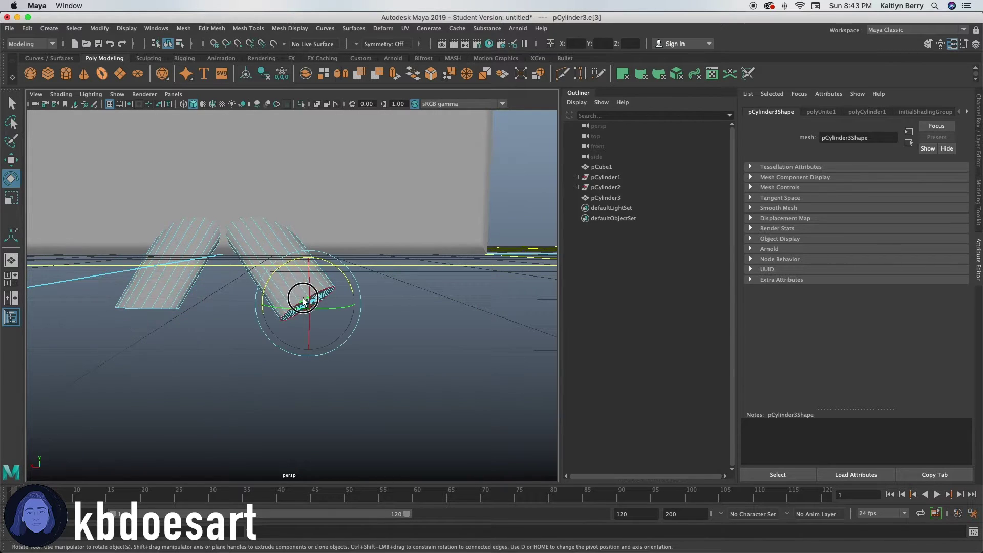
{"action": "left_click_drag", "start_coordinate": [312, 268], "coordinate": [340, 278]}
Step: Tilt the panel back about -13.14 degrees in X and move it to about -0.31 in Z
{"action": "left_click_drag", "start_coordinate": [257, 305], "coordinate": [221, 313], "text": "alt"}
{"action": "left_click", "coordinate": [280, 237]}
{"action": "right_click_drag", "start_coordinate": [281, 237], "coordinate": [326, 221]}
{"action": "left_click_drag", "start_coordinate": [233, 247], "coordinate": [254, 358]}
{"action": "left_click_drag", "start_coordinate": [283, 241], "coordinate": [169, 339]}
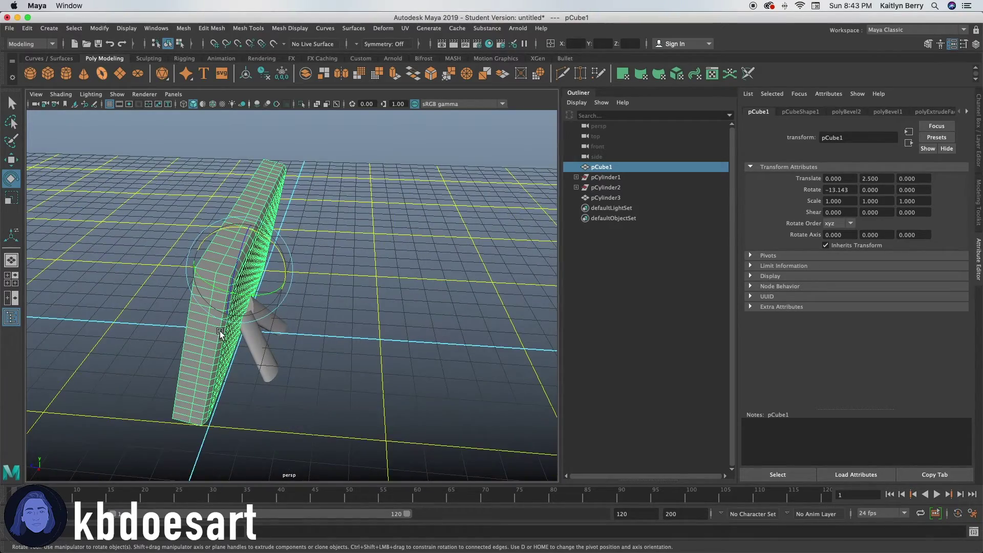
{"action": "key", "text": "w"}
{"action": "left_click_drag", "start_coordinate": [204, 267], "coordinate": [217, 267]}
Step: Rotate the combined legs about 0.775 degrees in Z and deselect them
{"action": "left_click_drag", "start_coordinate": [120, 358], "coordinate": [256, 344], "text": "alt"}
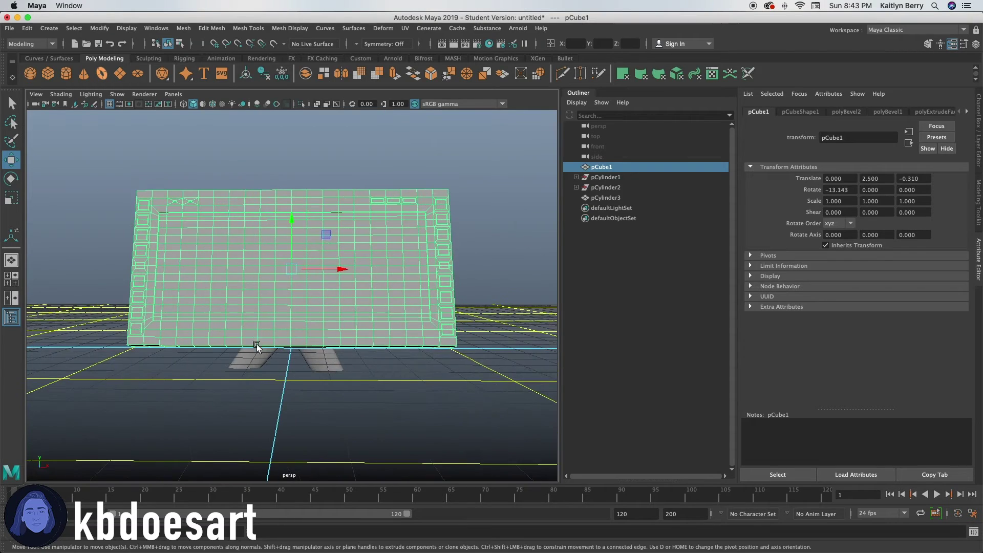
{"action": "left_click", "coordinate": [326, 358]}
{"action": "key", "text": "e"}
{"action": "left_click_drag", "start_coordinate": [290, 300], "coordinate": [292, 301]}
{"action": "key", "text": "w"}
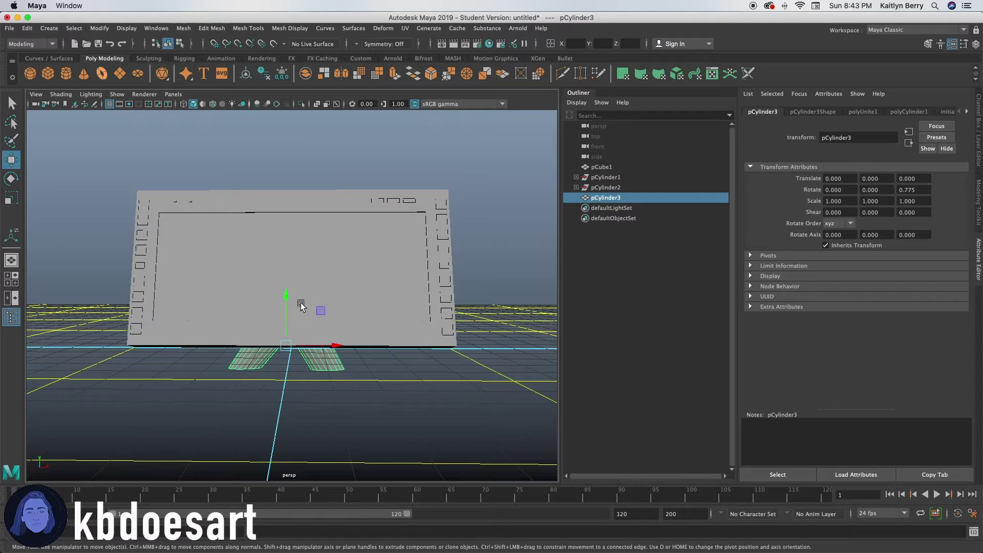
{"action": "left_click", "coordinate": [329, 391]}
Step: Hide the viewport grid and turn on smooth mesh preview for the panel
{"action": "right_click_drag", "start_coordinate": [329, 390], "coordinate": [310, 361], "text": "alt"}
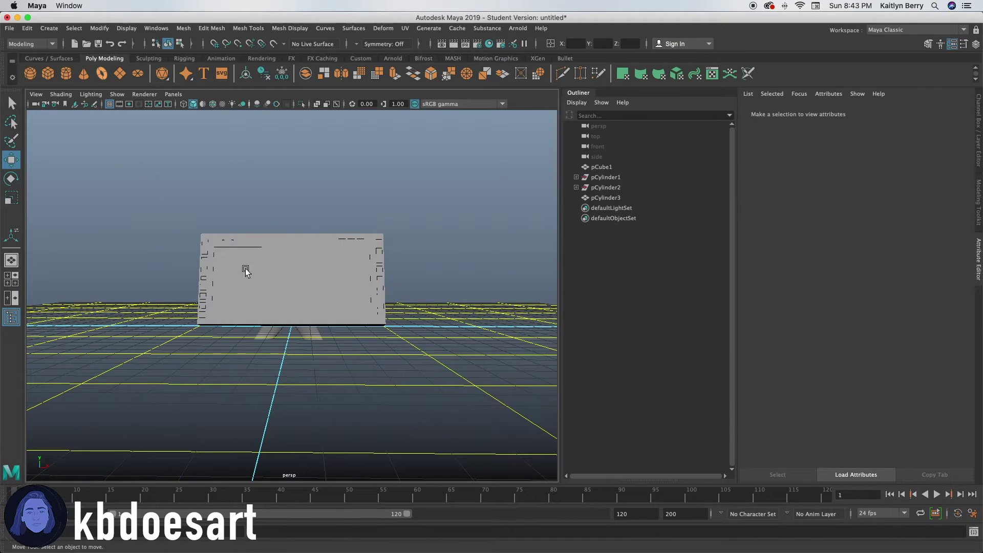
{"action": "left_click", "coordinate": [107, 103]}
{"action": "right_click_drag", "start_coordinate": [297, 303], "coordinate": [353, 330], "text": "alt"}
{"action": "mouse_move", "coordinate": [256, 261]}
{"action": "left_mouse_down", "text": "alt"}
{"action": "mouse_move", "coordinate": [255, 280]}
{"action": "mouse_move", "coordinate": [270, 259]}
{"action": "left_mouse_up", "text": "alt"}
{"action": "left_click", "coordinate": [290, 258]}
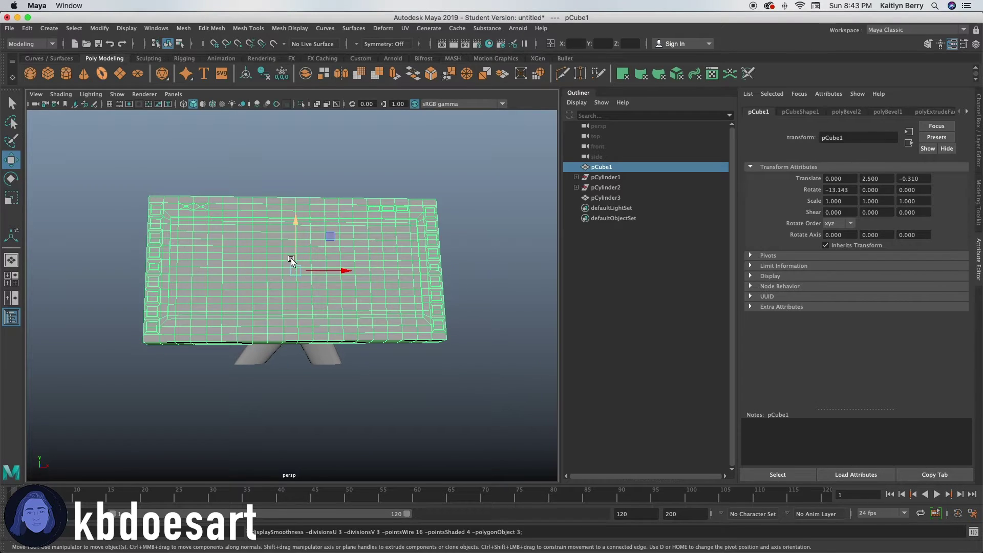
{"action": "key", "text": "3"}
{"action": "left_click", "coordinate": [285, 158]}
Step: Create a 3D type object in the scene and select it
{"action": "middle_click_drag", "start_coordinate": [278, 261], "coordinate": [283, 285], "text": "alt"}
{"action": "left_click_drag", "start_coordinate": [284, 287], "coordinate": [286, 354], "text": "alt"}
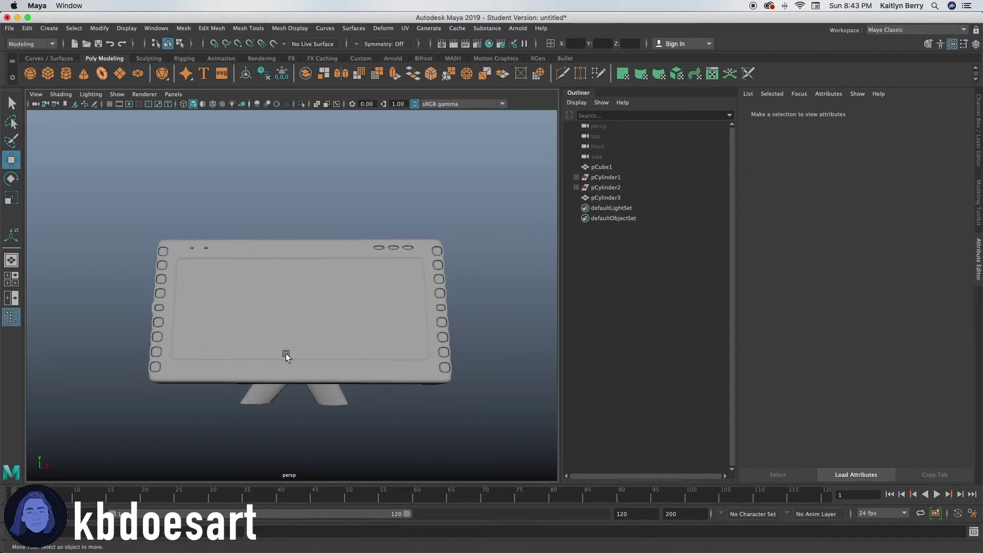
{"action": "right_click_drag", "start_coordinate": [296, 369], "coordinate": [313, 364], "text": "alt"}
{"action": "middle_click_drag", "start_coordinate": [335, 384], "coordinate": [325, 373], "text": "alt"}
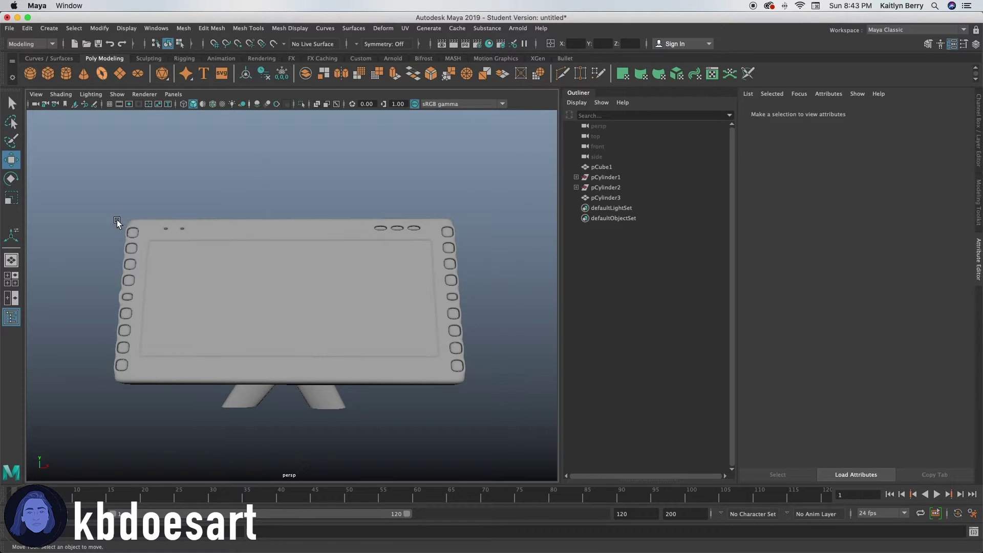
{"action": "right_click_drag", "start_coordinate": [317, 357], "coordinate": [337, 352], "text": "alt"}
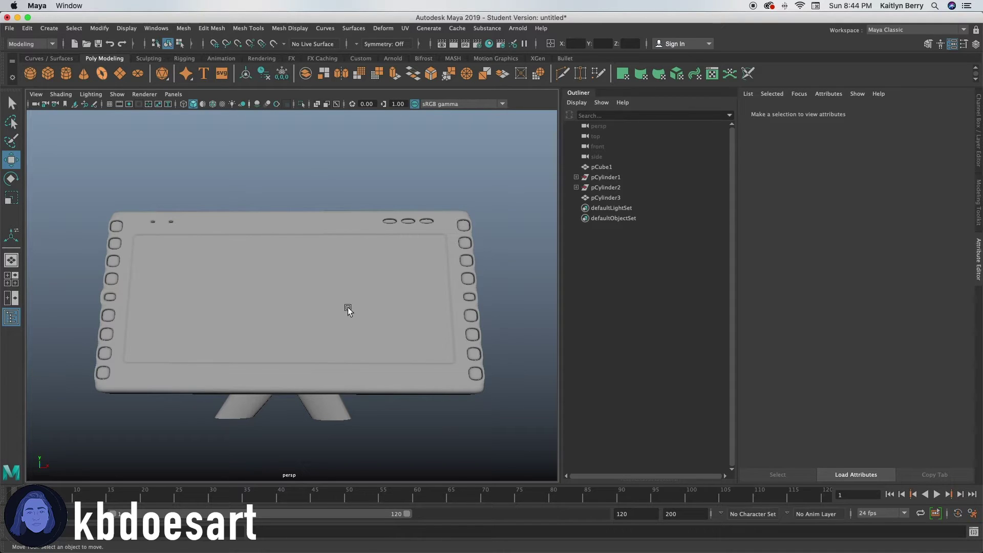
{"action": "middle_click_drag", "start_coordinate": [324, 357], "coordinate": [299, 342], "text": "alt"}
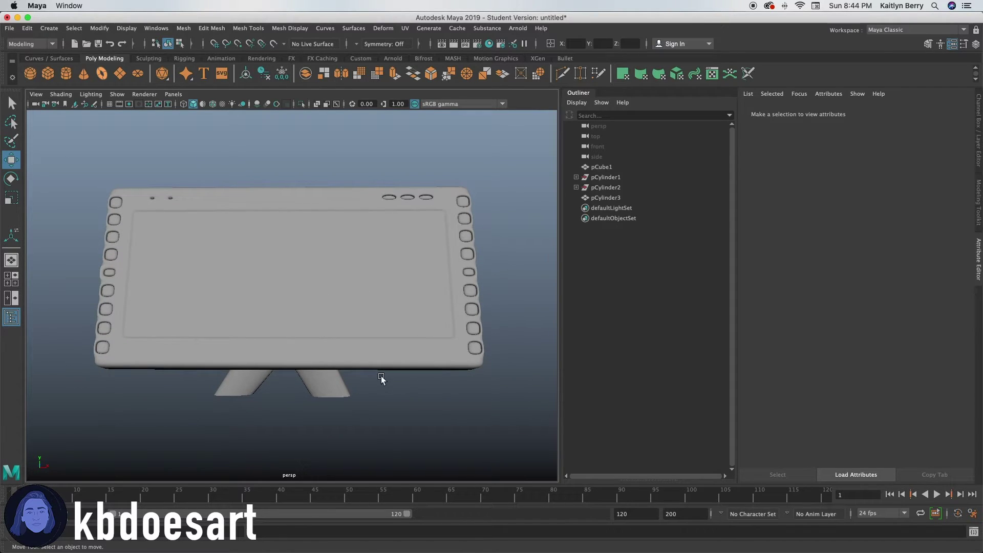
{"action": "left_click", "coordinate": [55, 29]}
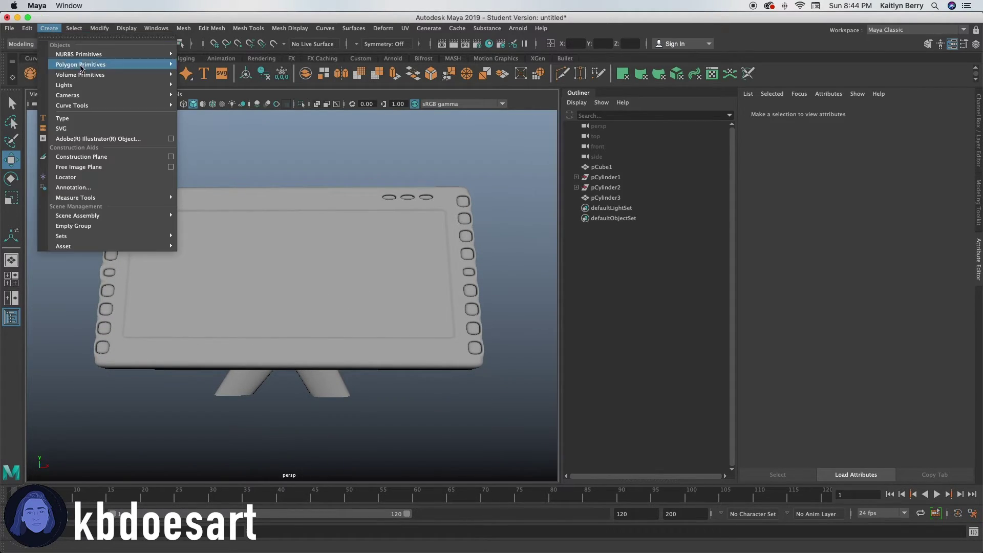
{"action": "left_click", "coordinate": [105, 125]}
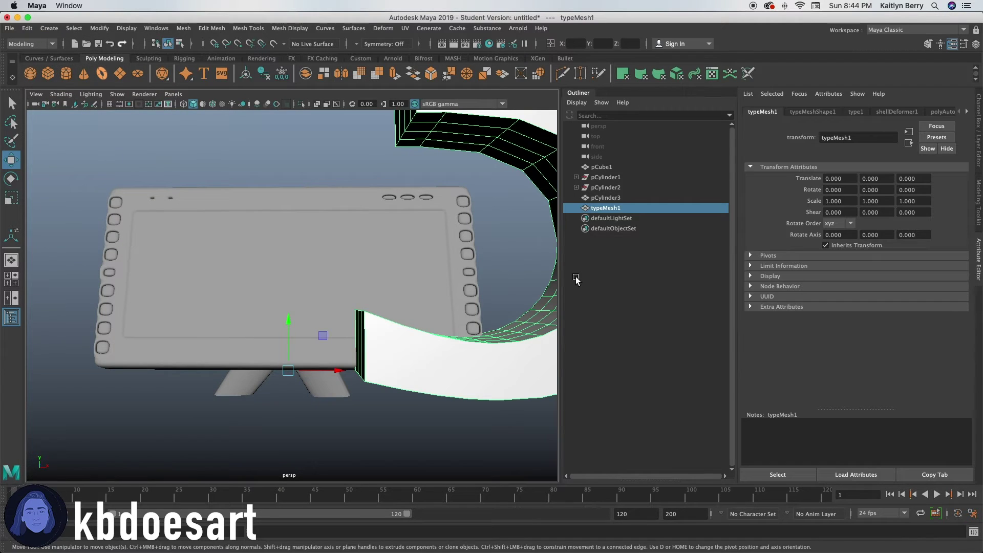
{"action": "scroll", "coordinate": [338, 228], "scroll_direction": "down", "scroll_amount": 5}
{"action": "left_click", "coordinate": [411, 284]}
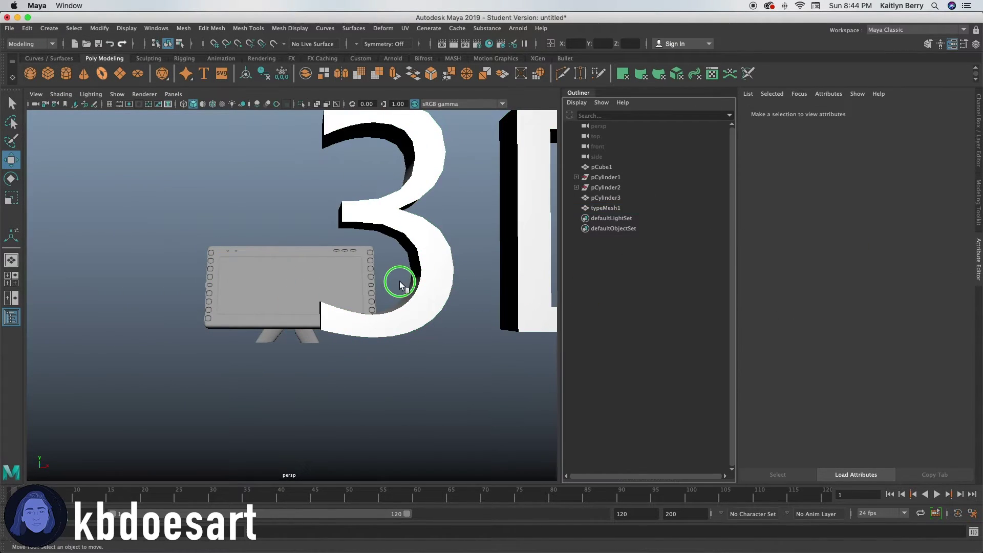
{"action": "scroll", "coordinate": [458, 278], "scroll_direction": "down", "scroll_amount": 3}
{"action": "left_click", "coordinate": [604, 208]}
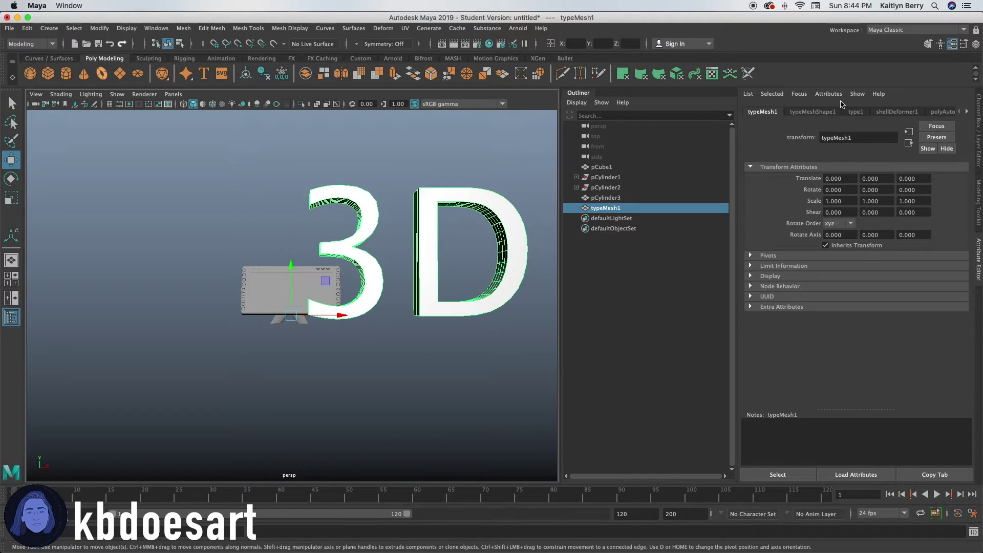
Step: Change the type object's text to "wacom" and set its font to Menlo
{"action": "left_click", "coordinate": [855, 112]}
{"action": "triple_click", "coordinate": [839, 179]}
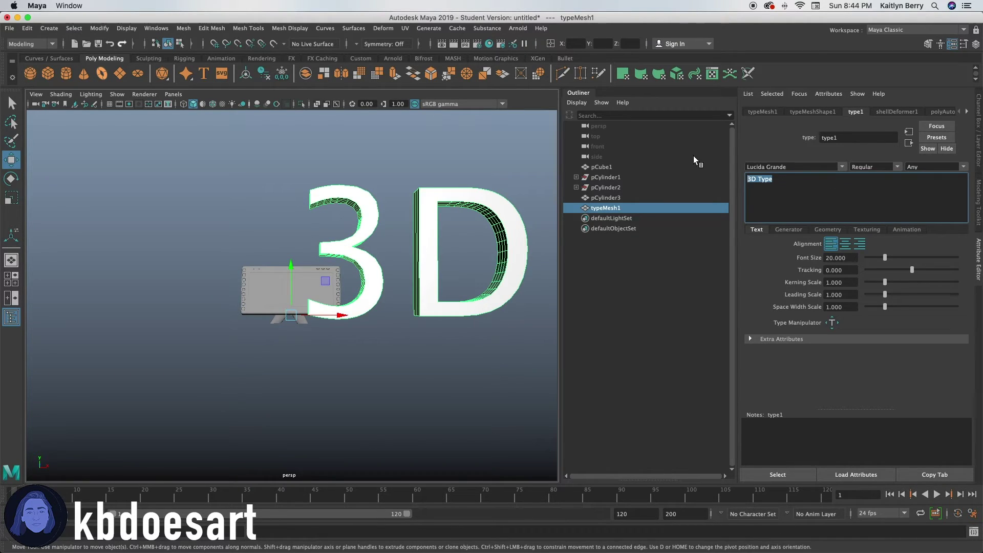
{"action": "type", "text": "wacom"}
{"action": "scroll", "coordinate": [386, 206], "scroll_direction": "down", "scroll_amount": 5}
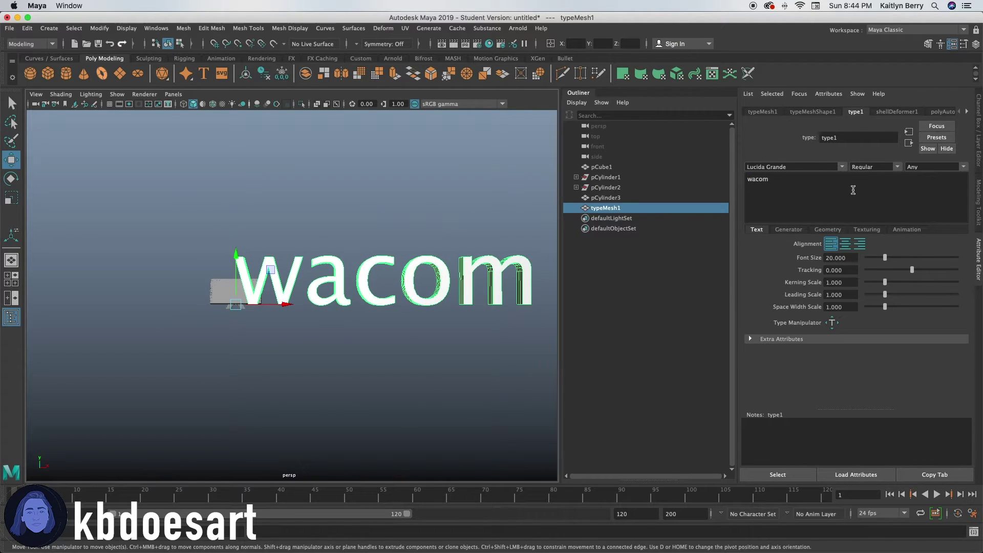
{"action": "left_click", "coordinate": [841, 167]}
{"action": "scroll", "coordinate": [797, 212], "scroll_direction": "down", "scroll_amount": 3}
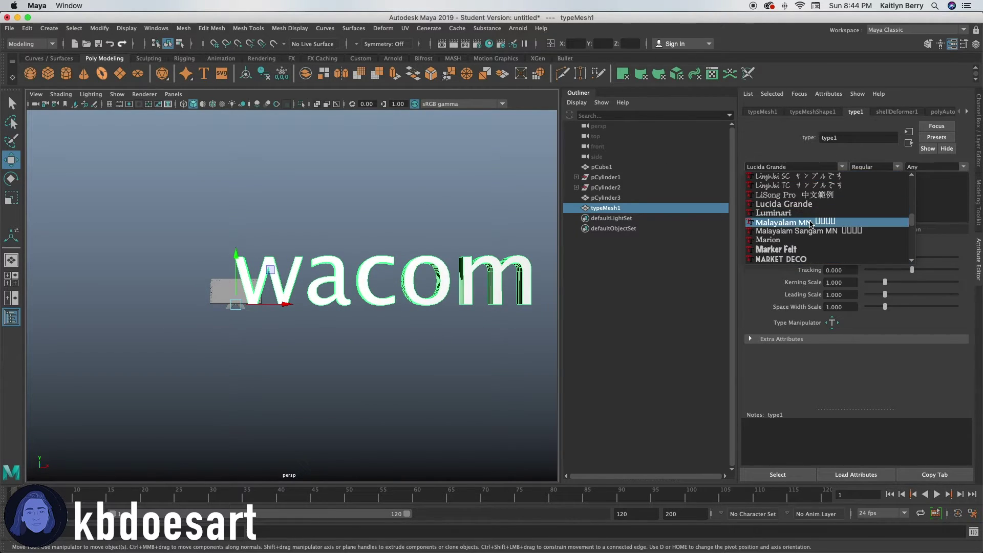
{"action": "scroll", "coordinate": [791, 231], "scroll_direction": "down", "scroll_amount": 3}
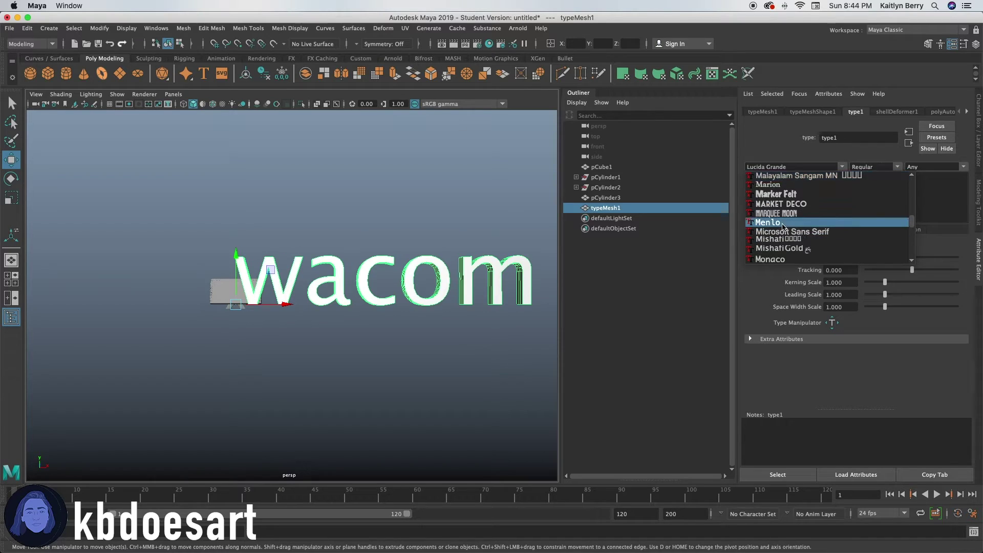
{"action": "left_click", "coordinate": [783, 223]}
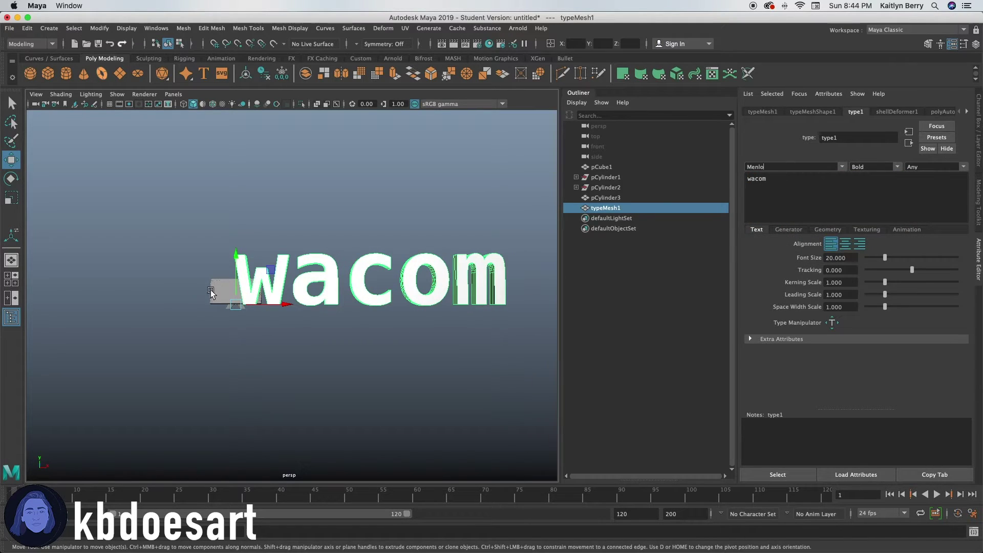
Step: Scale the "wacom" text down uniformly until it is small enough for the panel's front border
{"action": "scroll", "coordinate": [218, 292], "scroll_direction": "up", "scroll_amount": 2}
{"action": "key", "text": "r"}
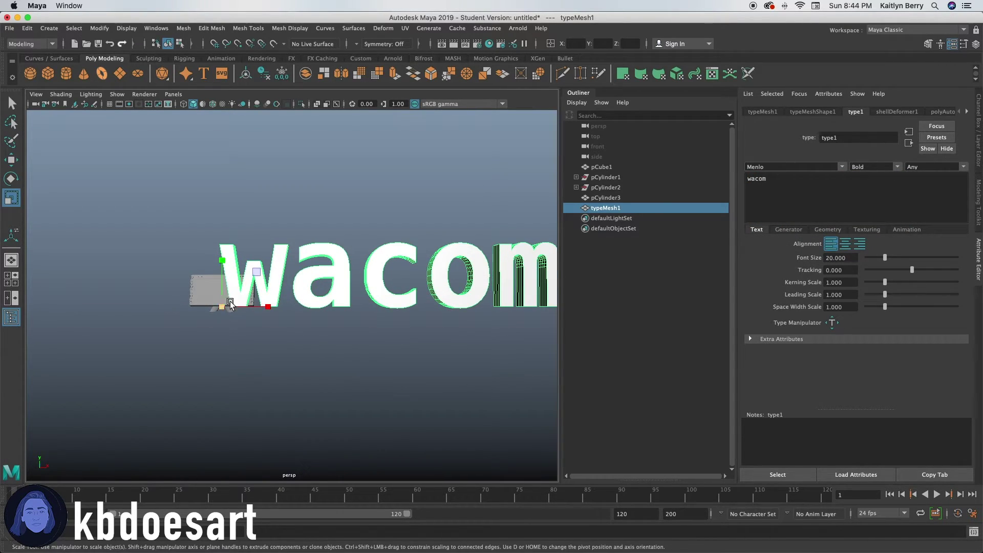
{"action": "left_click_drag", "start_coordinate": [223, 306], "coordinate": [100, 353]}
{"action": "right_click_drag", "start_coordinate": [254, 333], "coordinate": [523, 294], "text": "alt"}
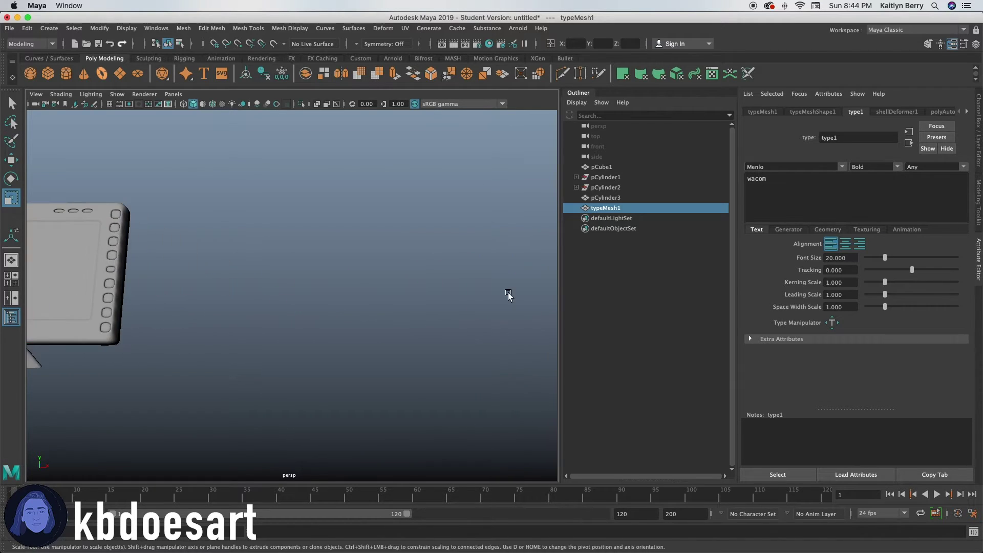
{"action": "middle_click_drag", "start_coordinate": [145, 312], "coordinate": [333, 314], "text": "alt"}
{"action": "right_click_drag", "start_coordinate": [128, 327], "coordinate": [213, 334], "text": "alt"}
{"action": "middle_click_drag", "start_coordinate": [189, 331], "coordinate": [296, 324], "text": "alt"}
Step: Move the "wacom" text onto the panel's lower front border, to about -0.417, 0.592, 0.650
{"action": "left_click_drag", "start_coordinate": [205, 367], "coordinate": [180, 386]}
{"action": "key", "text": "w"}
{"action": "left_click", "coordinate": [159, 393]}
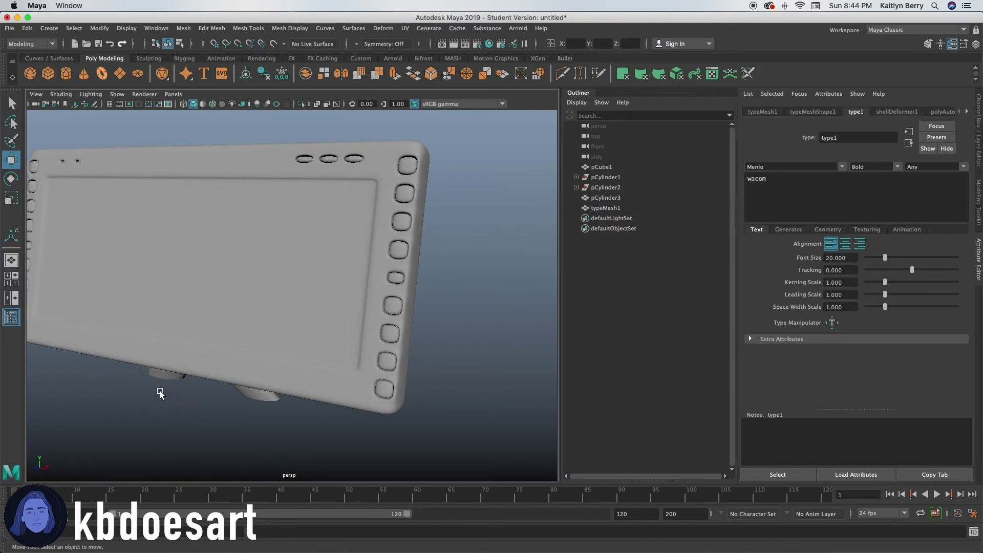
{"action": "left_click", "coordinate": [606, 208]}
{"action": "left_click_drag", "start_coordinate": [158, 391], "coordinate": [121, 401]}
{"action": "left_click_drag", "start_coordinate": [160, 352], "coordinate": [330, 337]}
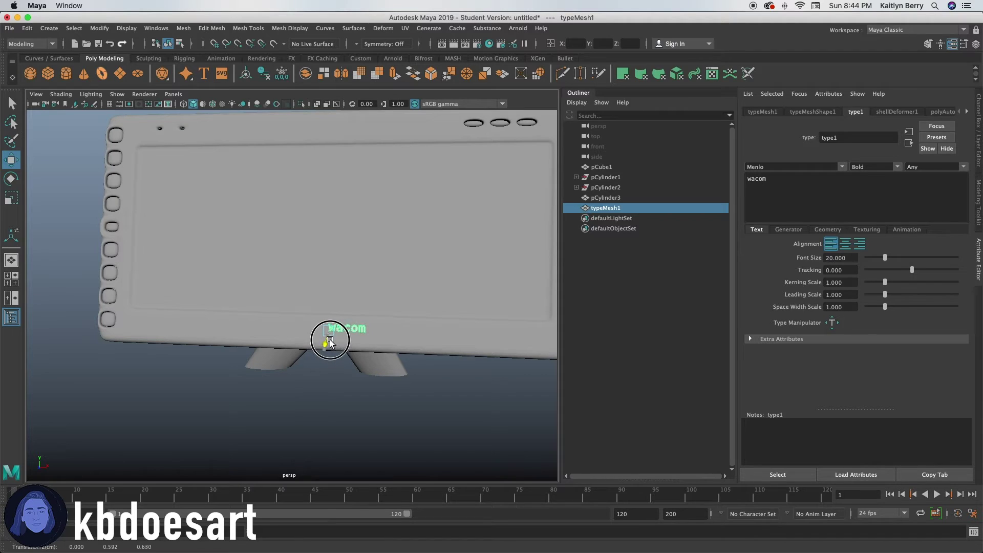
{"action": "left_click_drag", "start_coordinate": [366, 335], "coordinate": [333, 349], "text": "alt"}
{"action": "right_click_drag", "start_coordinate": [334, 348], "coordinate": [320, 346], "text": "alt"}
{"action": "left_click_drag", "start_coordinate": [360, 330], "coordinate": [347, 329]}
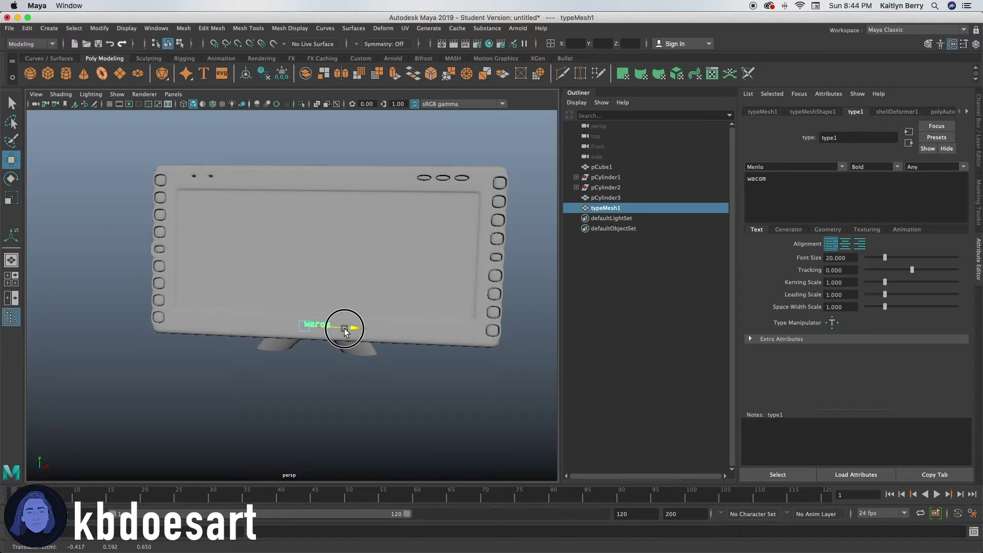
Step: Enlarge the "wacom" text slightly and lower it to about 0.522 in Y on the front border
{"action": "scroll", "coordinate": [344, 330], "scroll_direction": "up", "scroll_amount": 4}
{"action": "key", "text": "r"}
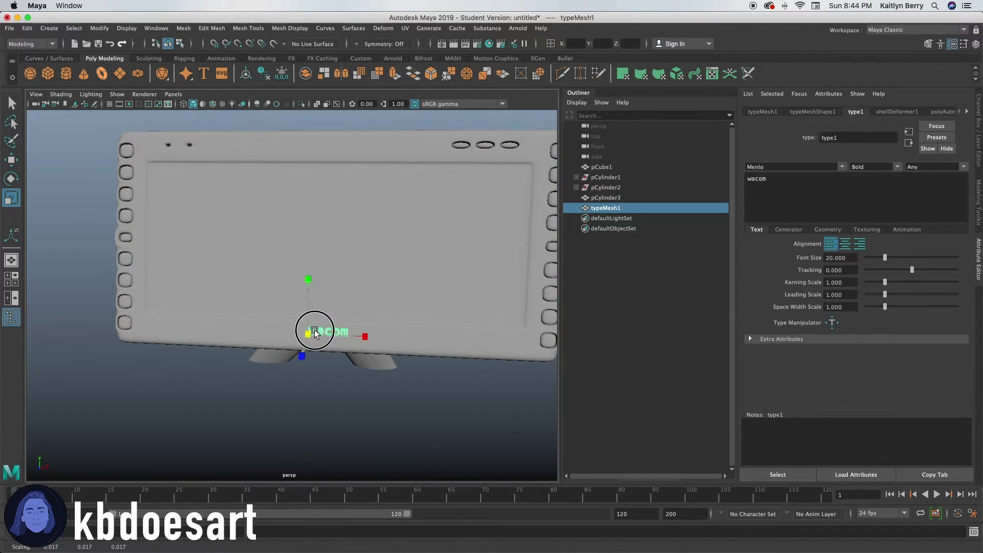
{"action": "key", "text": "w"}
{"action": "left_click_drag", "start_coordinate": [307, 290], "coordinate": [308, 293]}
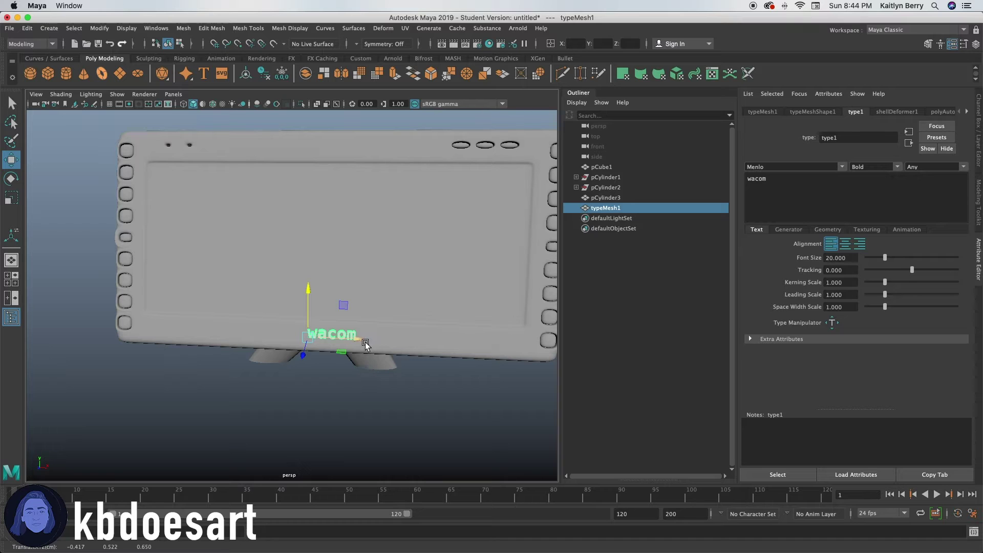
{"action": "left_click_drag", "start_coordinate": [357, 340], "coordinate": [294, 368], "text": "alt"}
{"action": "right_click_drag", "start_coordinate": [294, 369], "coordinate": [456, 369], "text": "alt"}
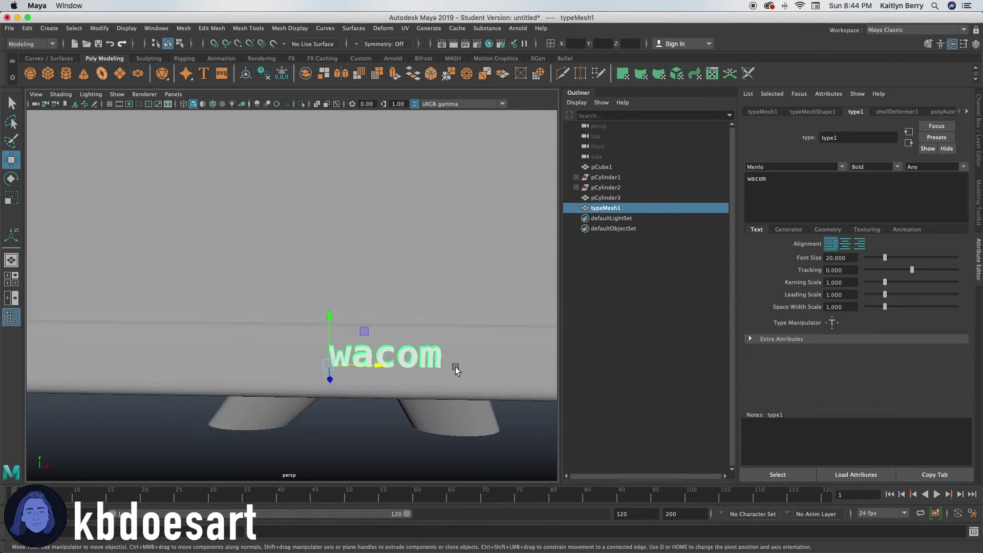
Step: Rotate the "wacom" text to match the panel's tilt and shift it in depth against the front border
{"action": "middle_click_drag", "start_coordinate": [457, 369], "coordinate": [425, 351], "text": "alt"}
{"action": "left_click_drag", "start_coordinate": [353, 346], "coordinate": [285, 368]}
{"action": "key", "text": "e"}
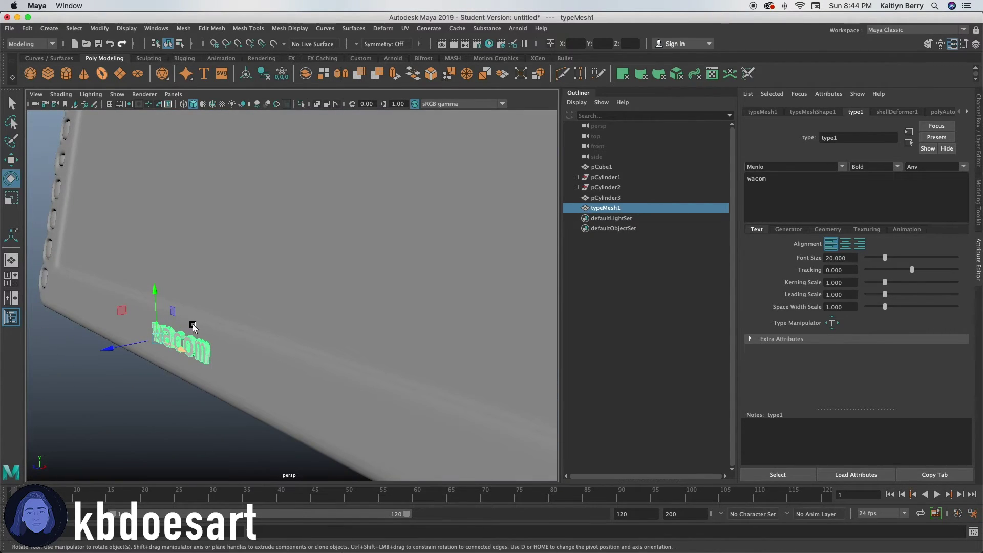
{"action": "scroll", "coordinate": [154, 410], "scroll_direction": "up", "scroll_amount": 5}
{"action": "left_click_drag", "start_coordinate": [154, 277], "coordinate": [466, 377]}
{"action": "key", "text": "w"}
{"action": "right_click_drag", "start_coordinate": [466, 377], "coordinate": [395, 354], "text": "alt"}
{"action": "left_click_drag", "start_coordinate": [394, 353], "coordinate": [372, 367], "text": "alt"}
Step: Change the font of the "wacom" text to Futura in the Bold style and deselect the text
{"action": "left_click", "coordinate": [842, 166]}
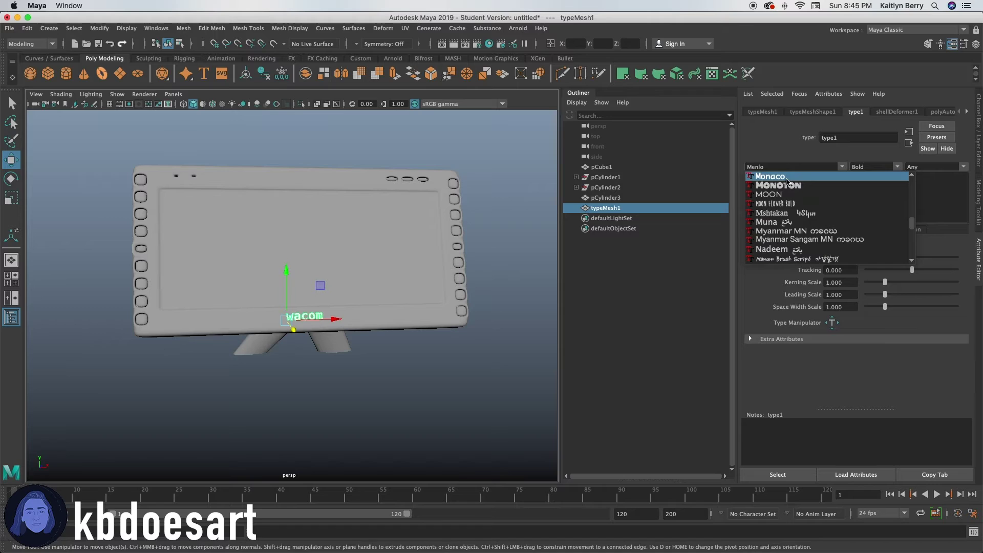
{"action": "scroll", "coordinate": [782, 240], "scroll_direction": "down", "scroll_amount": 1}
{"action": "scroll", "coordinate": [781, 240], "scroll_direction": "down", "scroll_amount": 2}
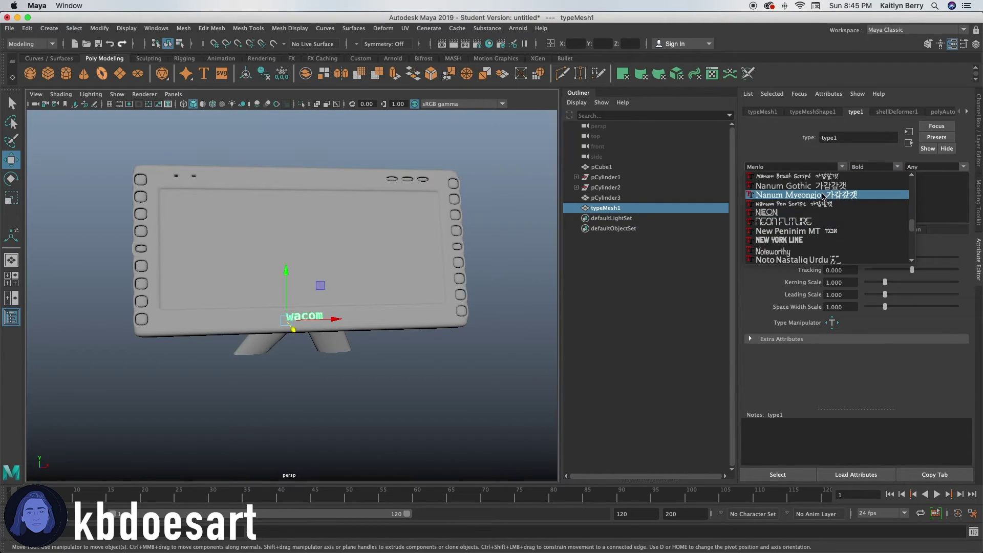
{"action": "scroll", "coordinate": [819, 220], "scroll_direction": "down", "scroll_amount": 1}
{"action": "scroll", "coordinate": [821, 228], "scroll_direction": "down", "scroll_amount": 2}
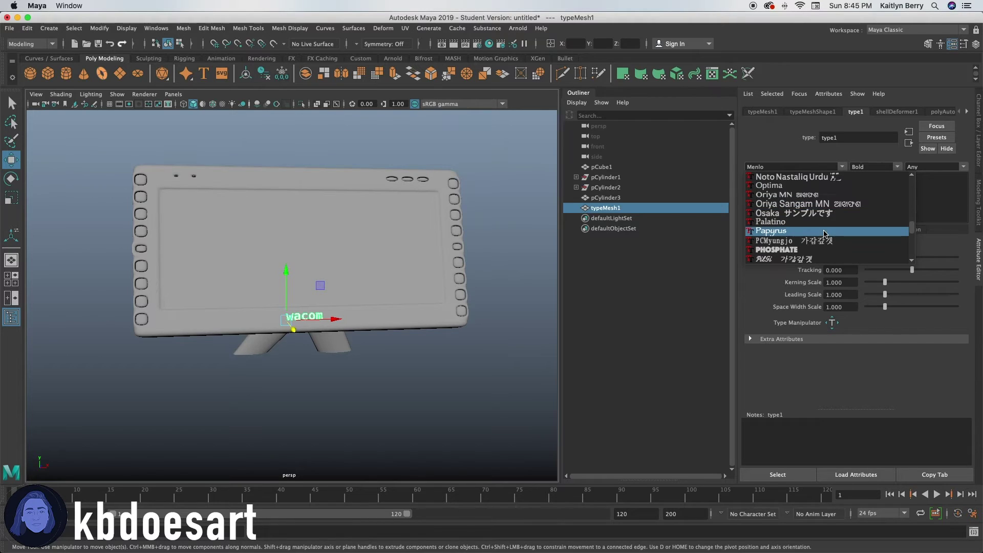
{"action": "scroll", "coordinate": [825, 230], "scroll_direction": "down", "scroll_amount": 3}
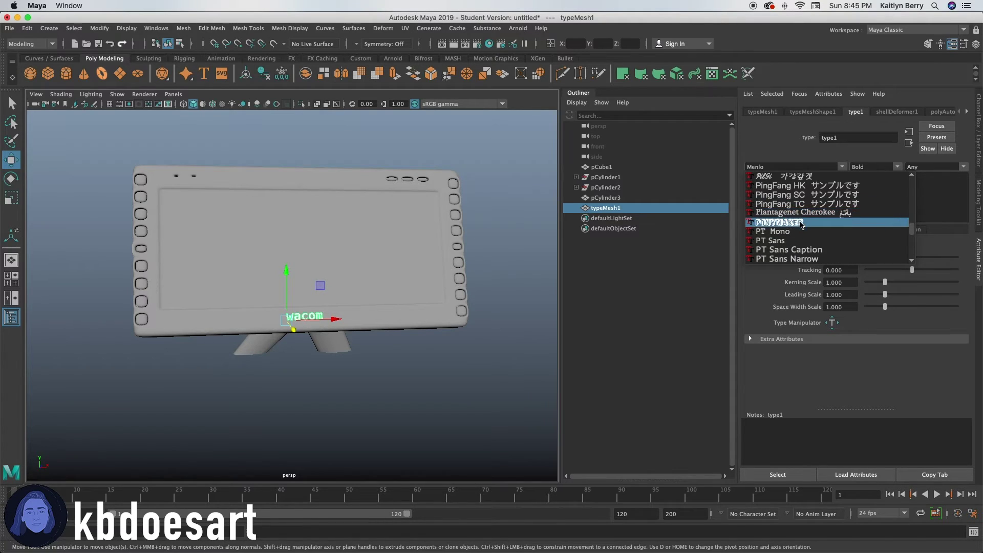
{"action": "scroll", "coordinate": [801, 223], "scroll_direction": "down", "scroll_amount": 3}
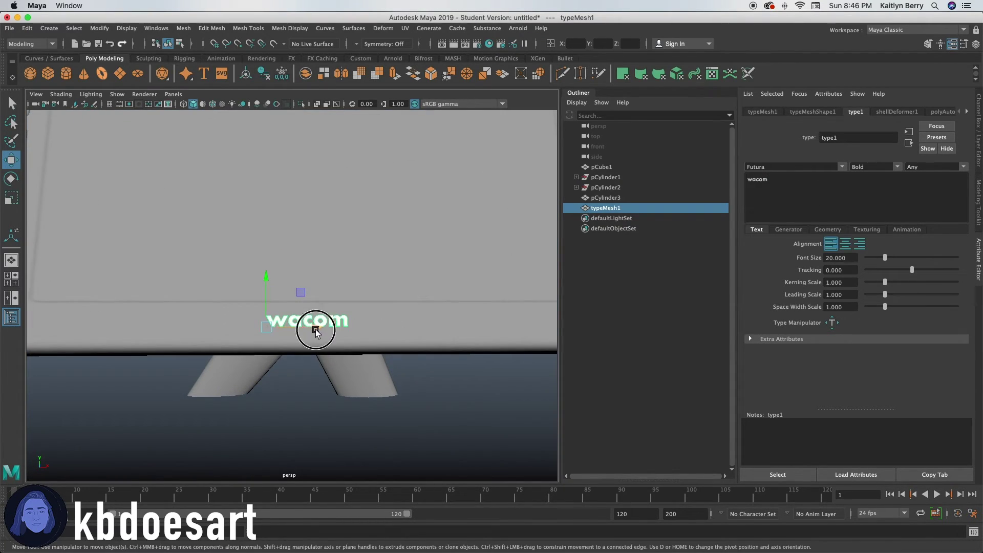
{"action": "scroll", "coordinate": [359, 379], "scroll_direction": "down", "scroll_amount": 5}
{"action": "left_click", "coordinate": [333, 348]}
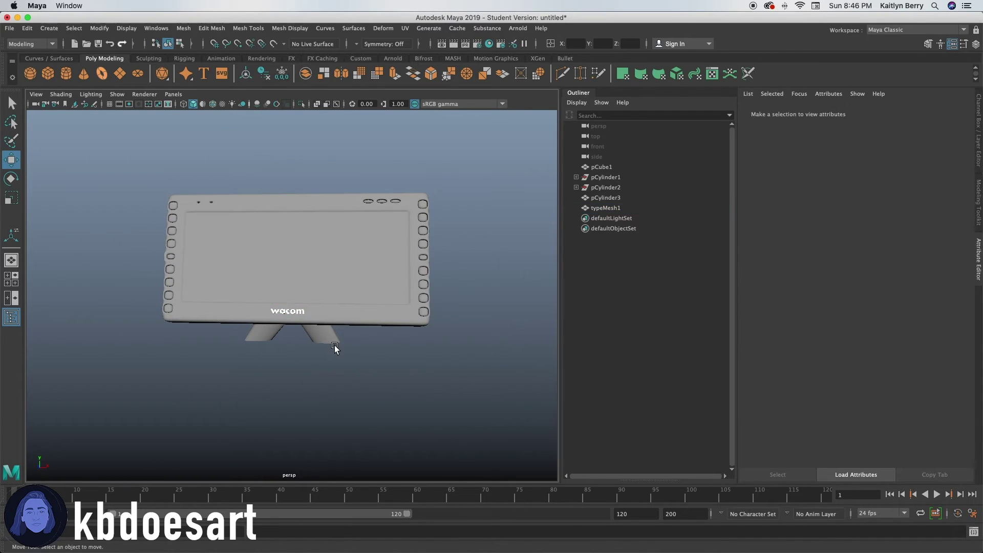
Step: Assign a new Blinn material to the "wacom" text on the panel's front border
{"action": "left_click_drag", "start_coordinate": [315, 312], "coordinate": [382, 357], "text": "alt"}
{"action": "right_click_drag", "start_coordinate": [382, 261], "coordinate": [428, 247]}
{"action": "left_click", "coordinate": [306, 314]}
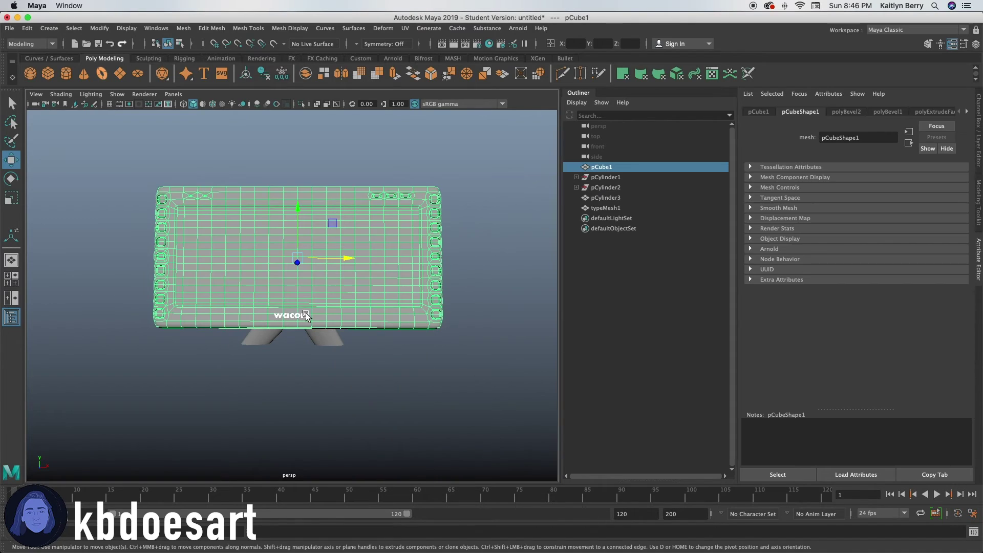
{"action": "left_click", "coordinate": [301, 315]}
{"action": "right_click_drag", "start_coordinate": [305, 316], "coordinate": [413, 457]}
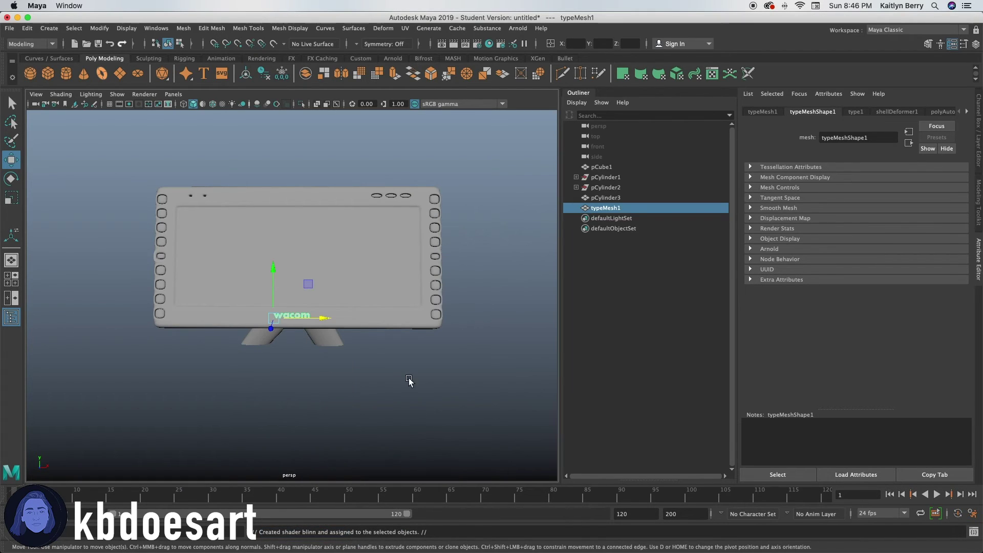
{"action": "left_click", "coordinate": [372, 367]}
Step: Examine the tablet model from several angles, checking the logo, border buttons and stand legs
{"action": "left_click_drag", "start_coordinate": [344, 316], "coordinate": [327, 340], "text": "alt"}
{"action": "left_click_drag", "start_coordinate": [399, 339], "coordinate": [226, 310], "text": "alt"}
{"action": "left_click_drag", "start_coordinate": [279, 292], "coordinate": [272, 263], "text": "alt"}
{"action": "left_click", "coordinate": [256, 287]}
{"action": "right_click_drag", "start_coordinate": [272, 263], "coordinate": [415, 277], "text": "alt"}
{"action": "left_click_drag", "start_coordinate": [299, 326], "coordinate": [397, 331], "text": "alt"}
{"action": "left_click", "coordinate": [499, 282]}
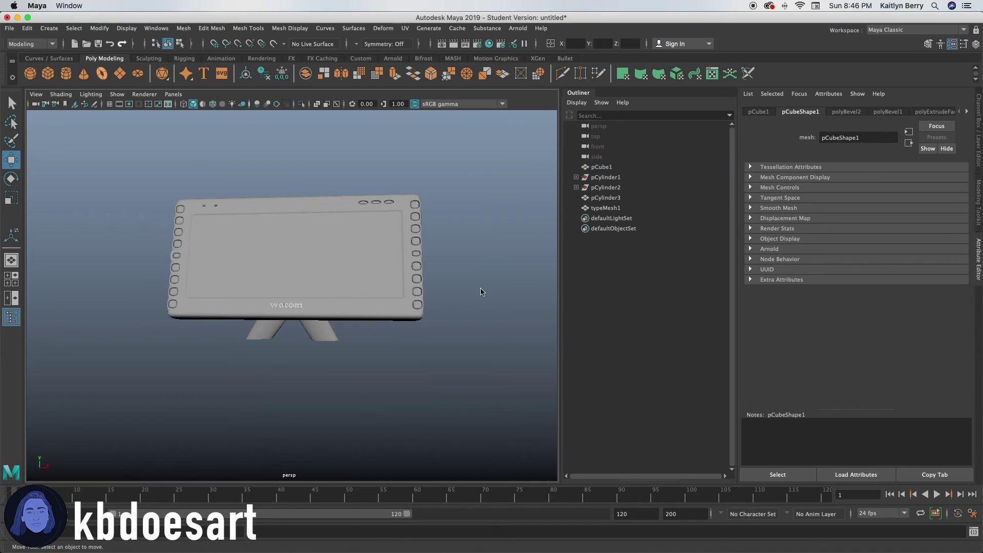
{"action": "left_click_drag", "start_coordinate": [441, 300], "coordinate": [435, 302], "text": "alt"}
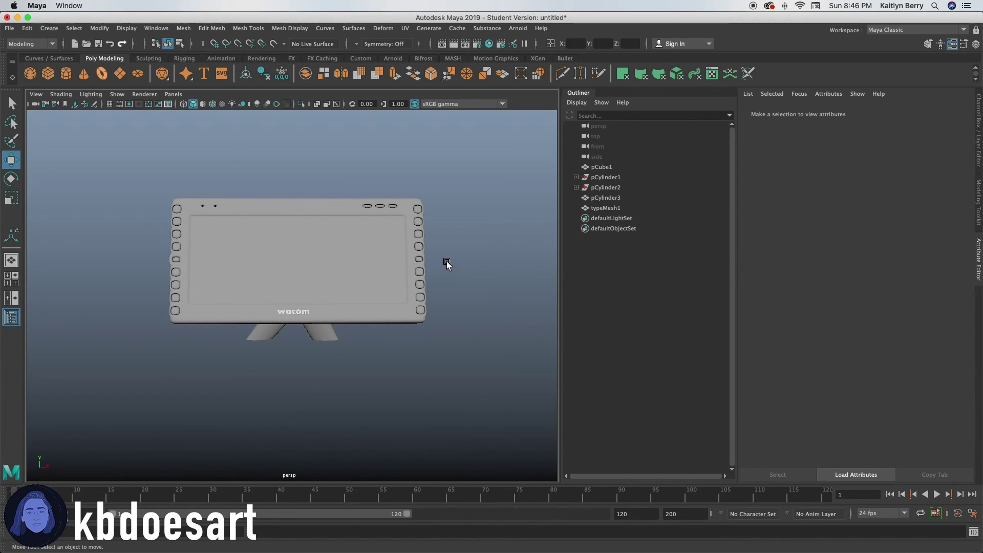
{"action": "left_click_drag", "start_coordinate": [232, 200], "coordinate": [248, 188], "text": "alt"}
{"action": "right_click_drag", "start_coordinate": [248, 189], "coordinate": [554, 192], "text": "alt"}
{"action": "left_click_drag", "start_coordinate": [554, 192], "coordinate": [323, 299], "text": "alt"}
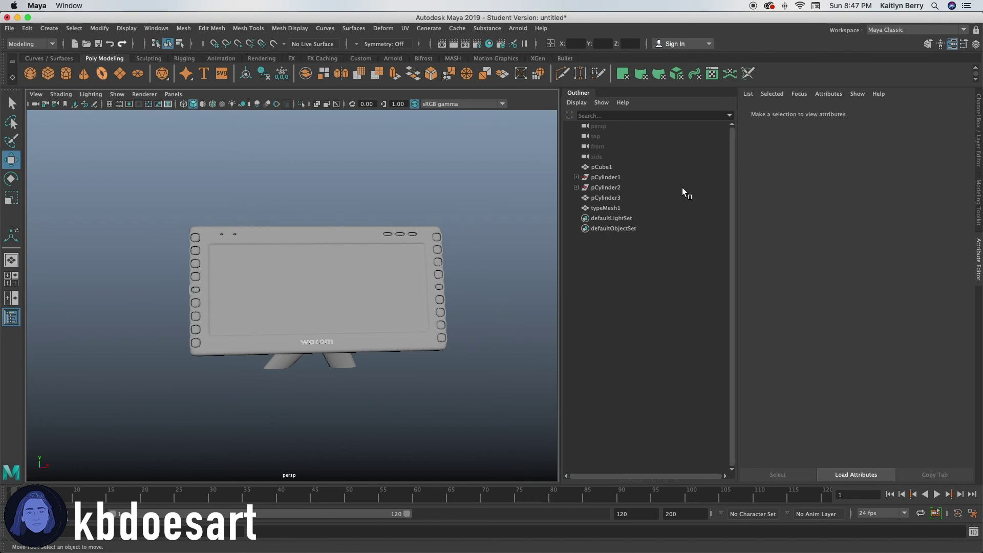